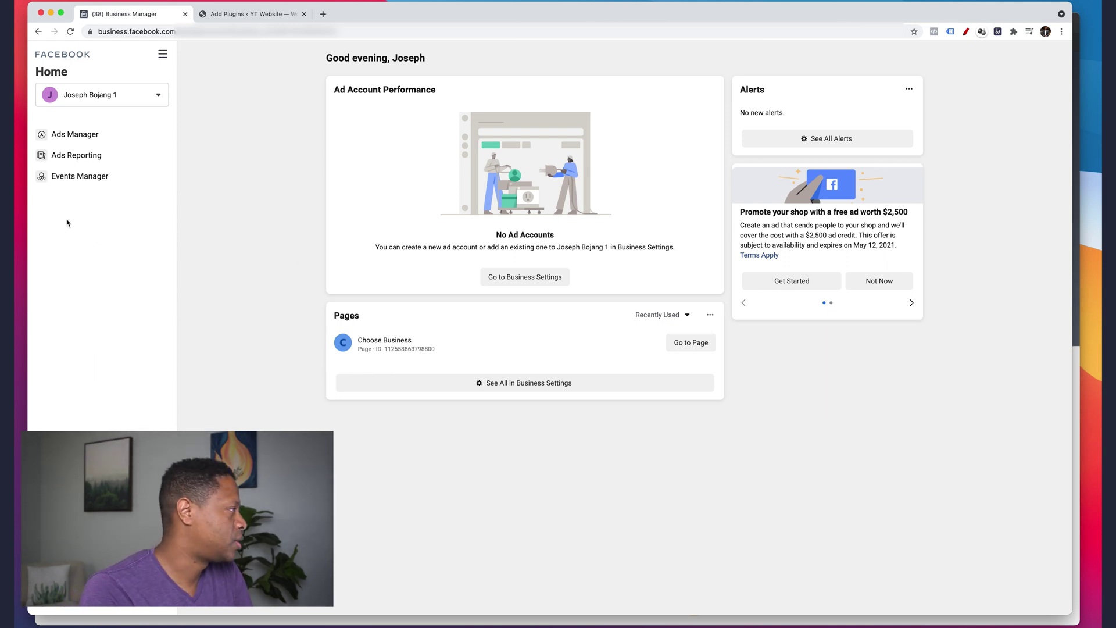
# Open Events Manager and connect a new data source of the Web type.
pyautogui.click(92, 181)
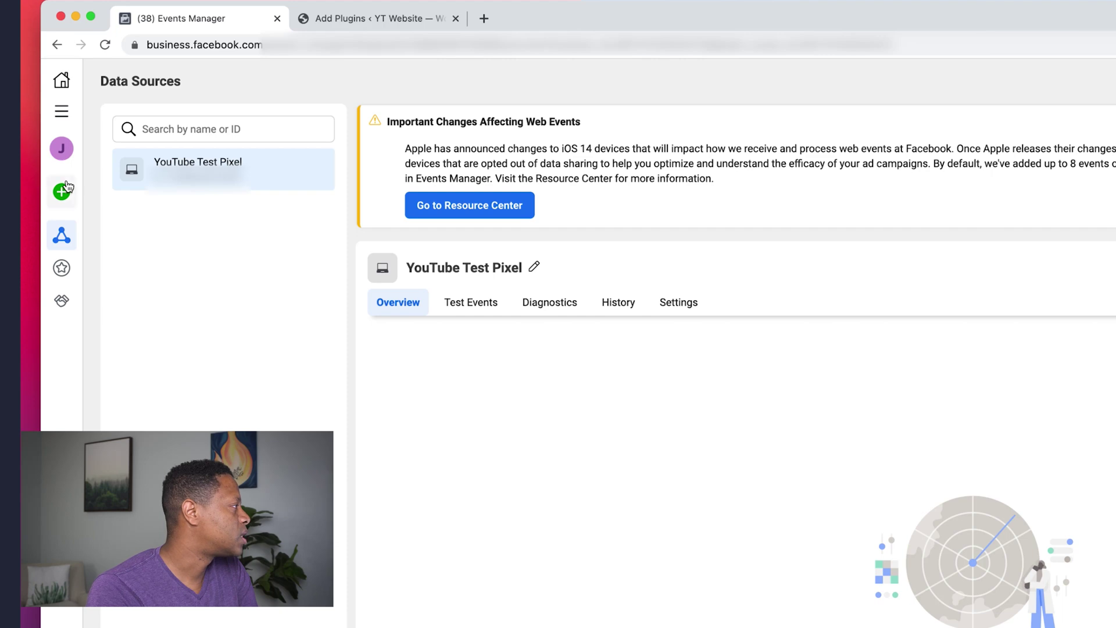
pyautogui.moveTo(44, 133)
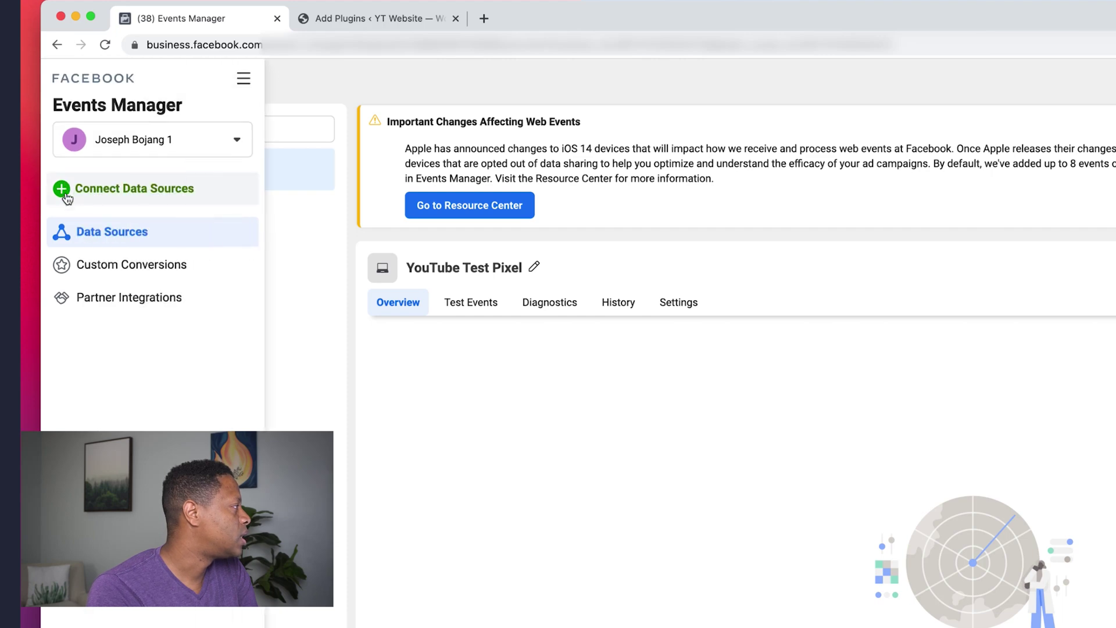
pyautogui.click(97, 189)
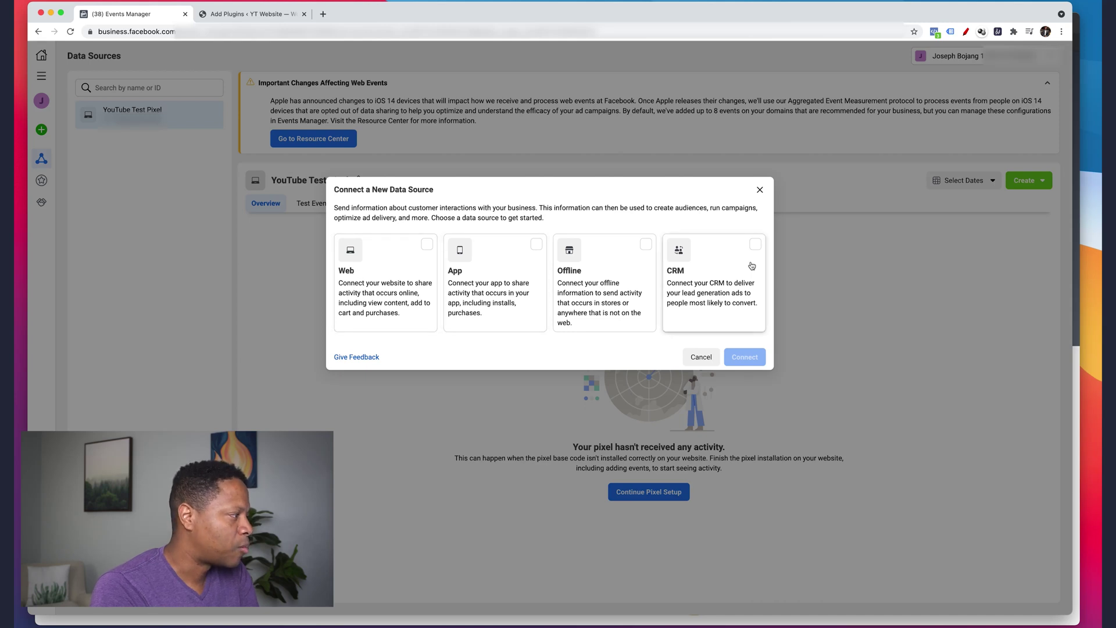
pyautogui.click(424, 248)
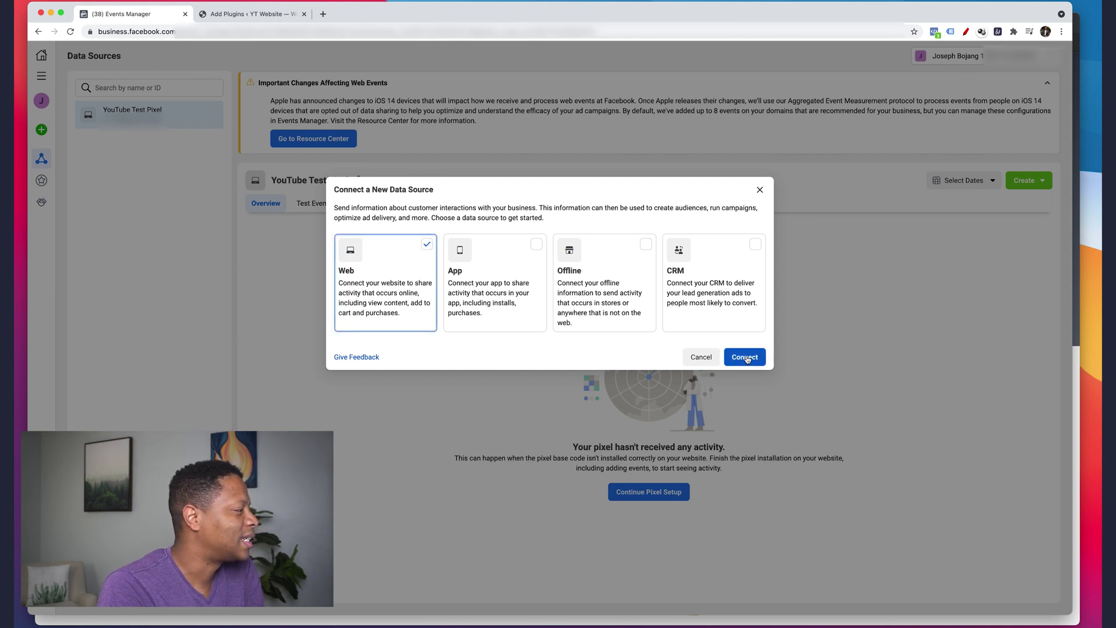
pyautogui.click(746, 358)
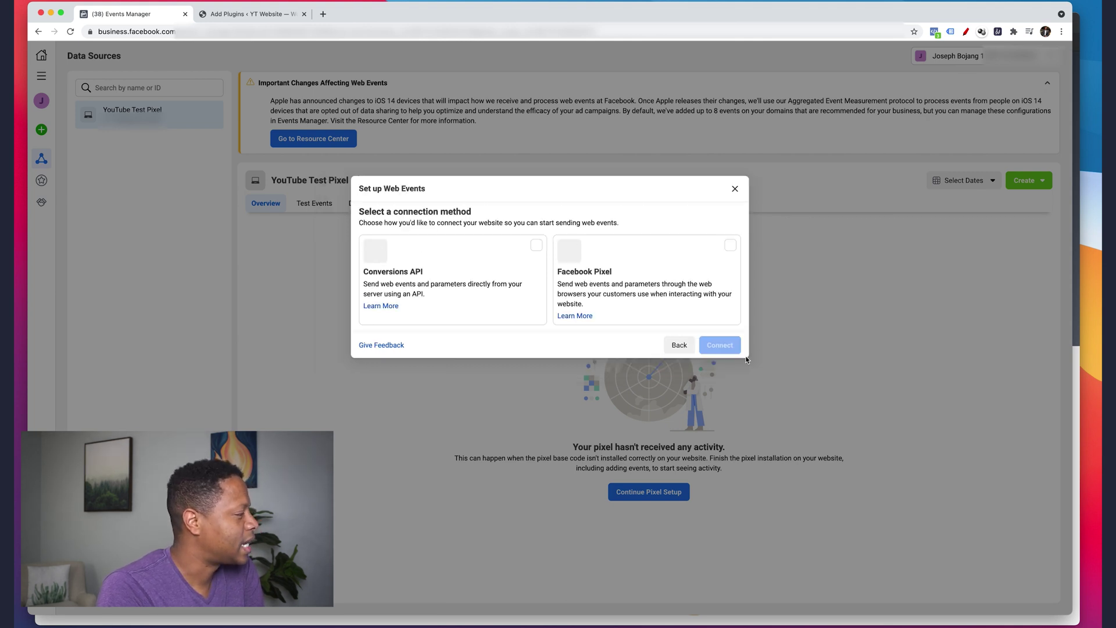
# Create a Facebook Pixel named YT Text Pixel 2 without a website address, and close the code installation choices.
pyautogui.click(628, 278)
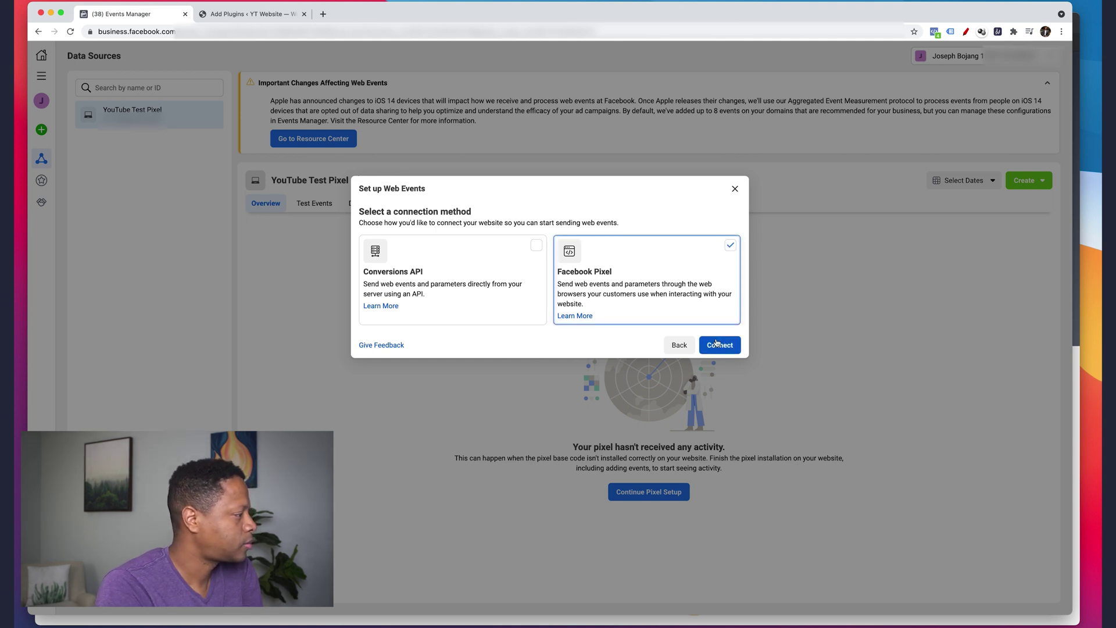
pyautogui.click(721, 345)
pyautogui.click(516, 268)
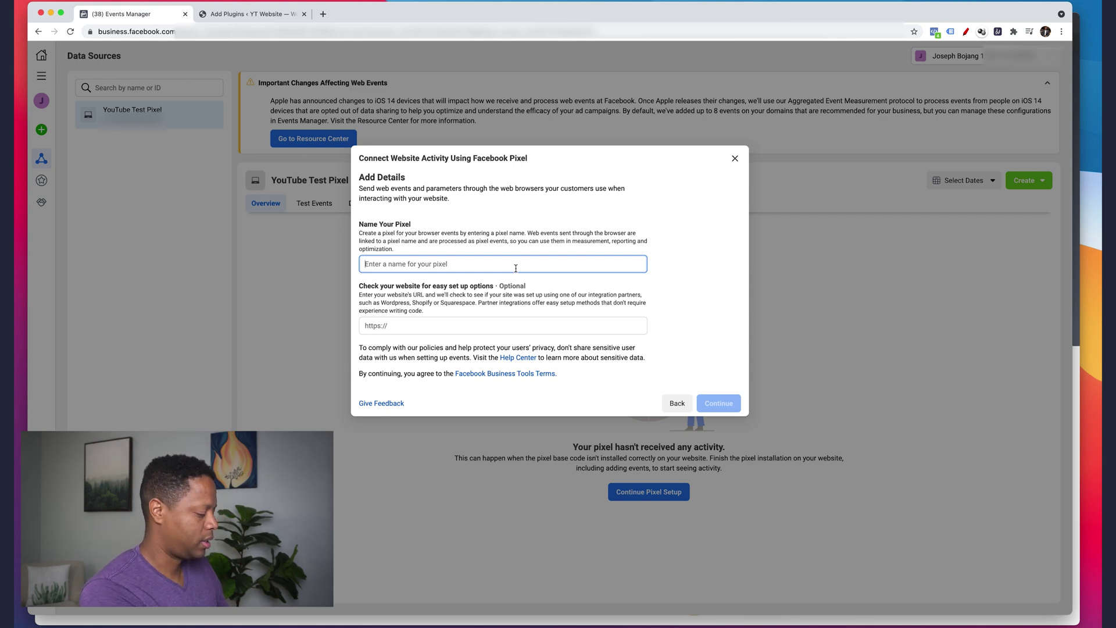
pyautogui.write('YT Te')
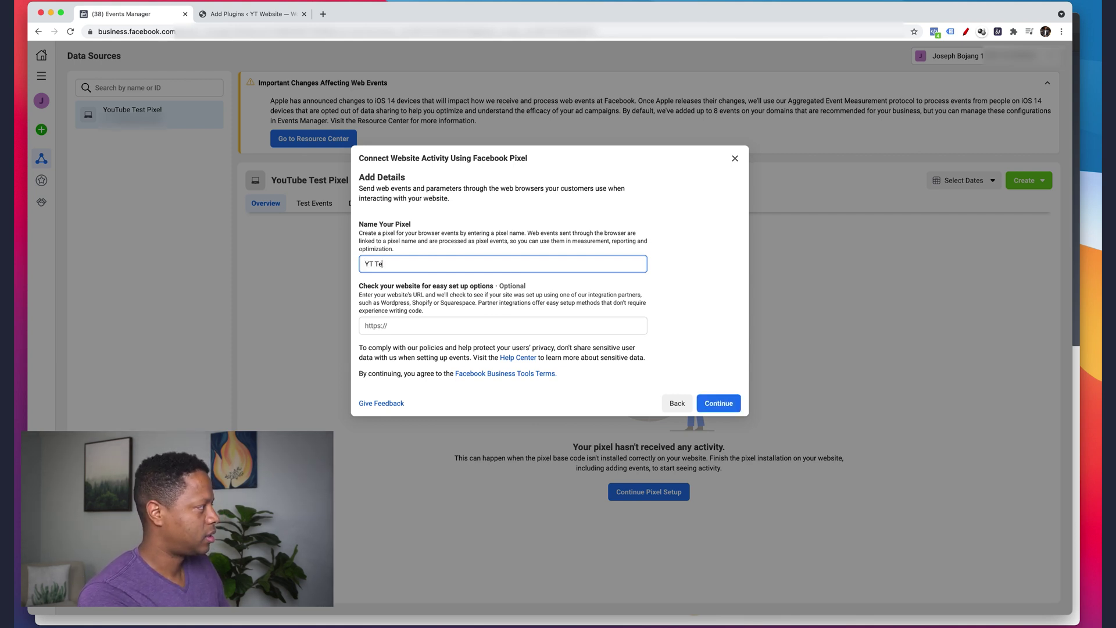
pyautogui.write('xt Pixel 2')
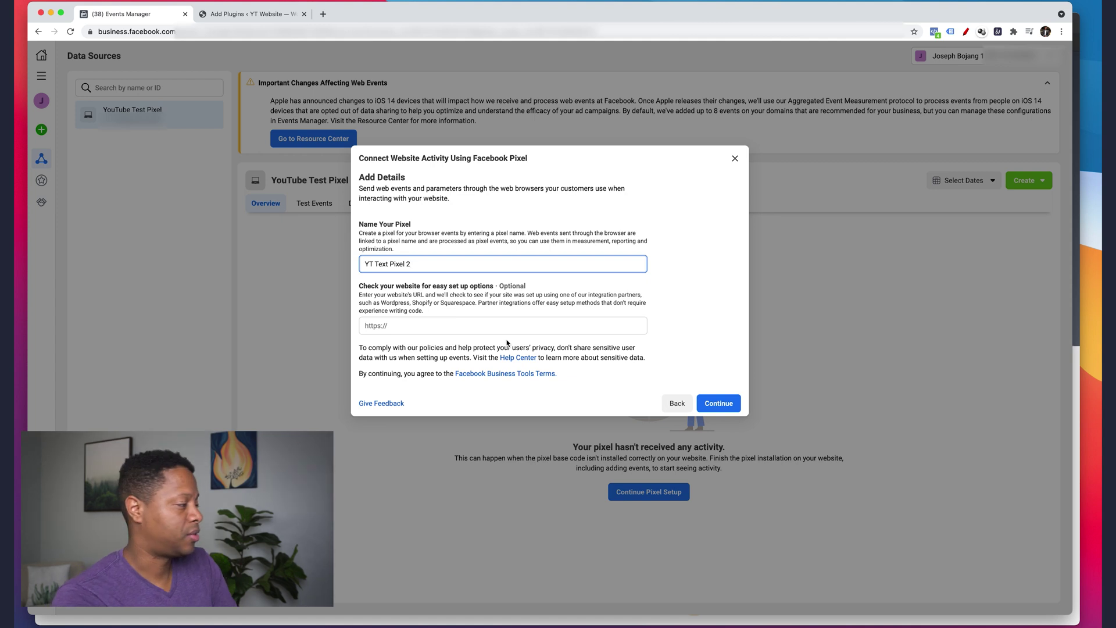
pyautogui.click(720, 403)
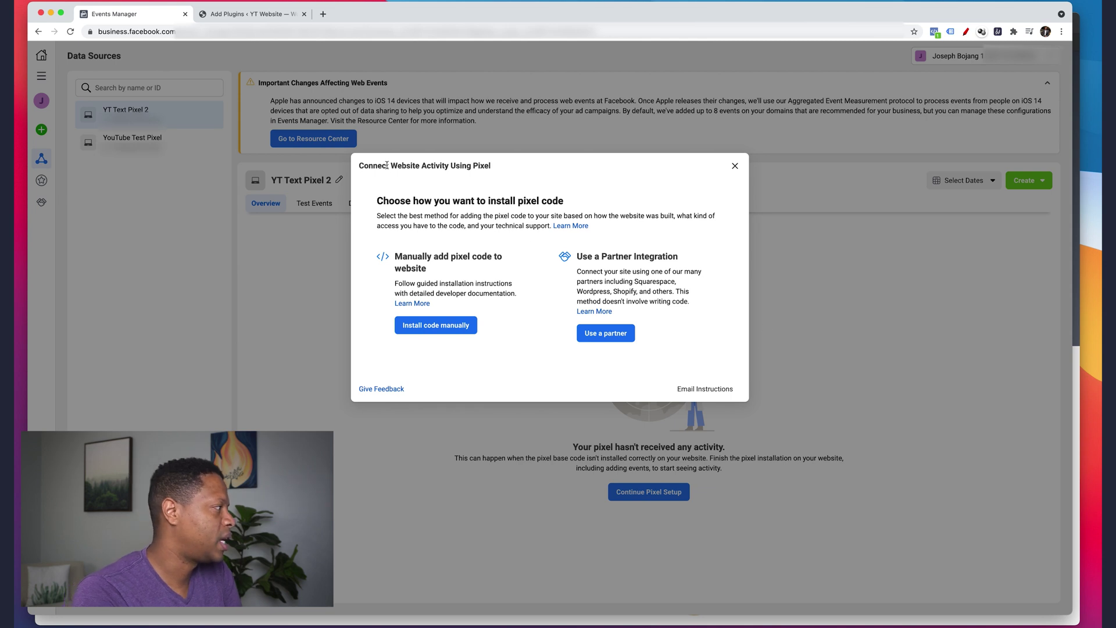
pyautogui.moveTo(492, 167); pyautogui.dragTo(354, 162)
pyautogui.click(354, 162)
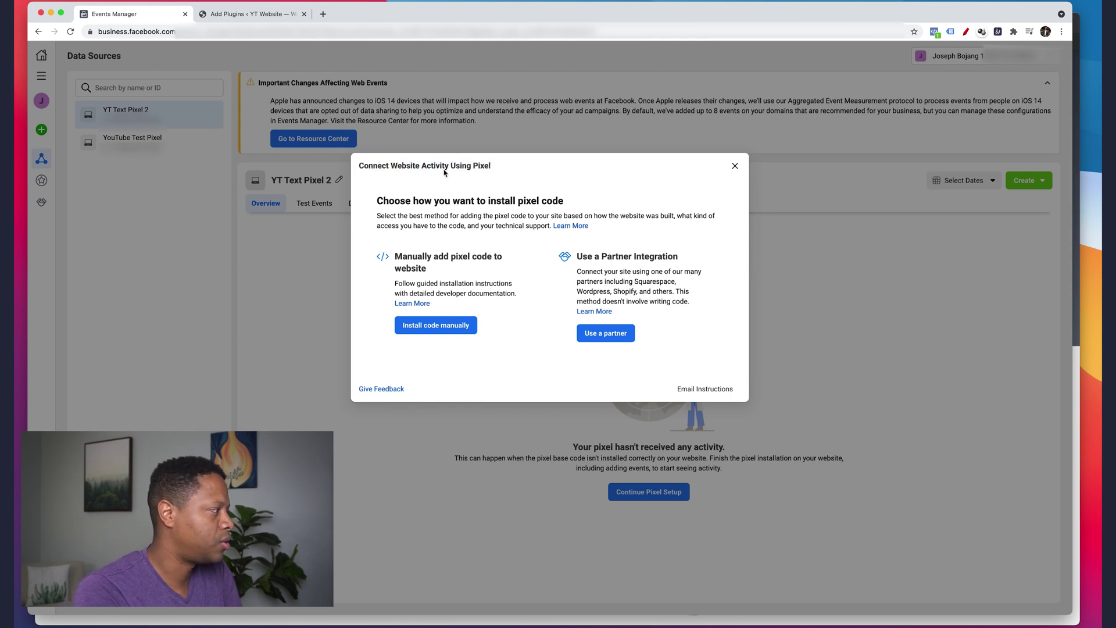
pyautogui.click(735, 166)
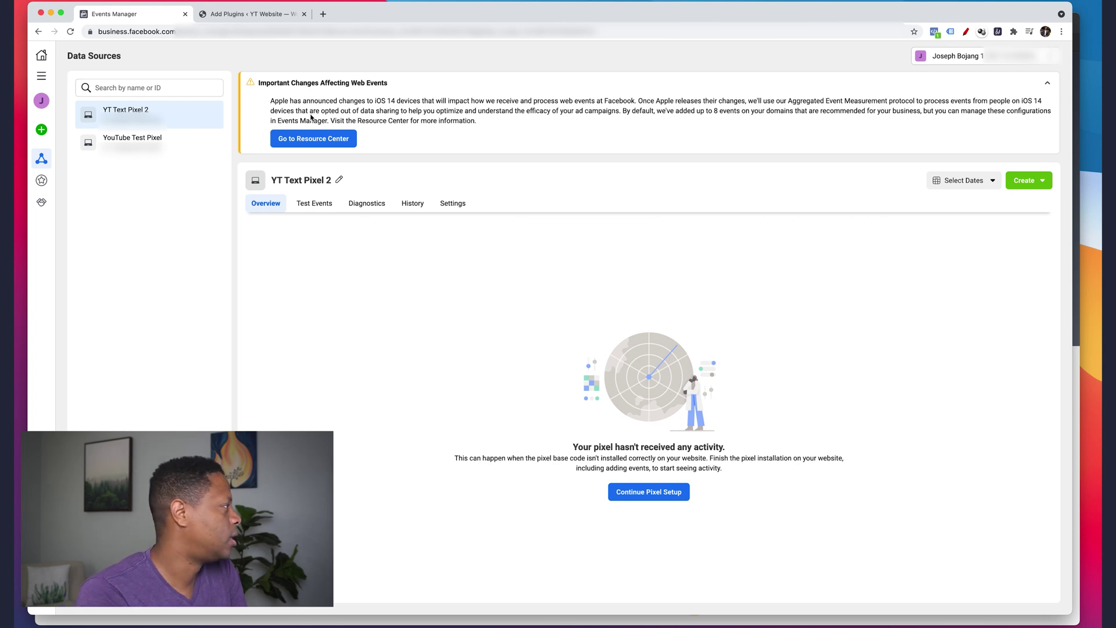
# Select the pixel YT Text Pixel 2 in the data sources and rename it YT Test Pixel 2.
pyautogui.click(151, 143)
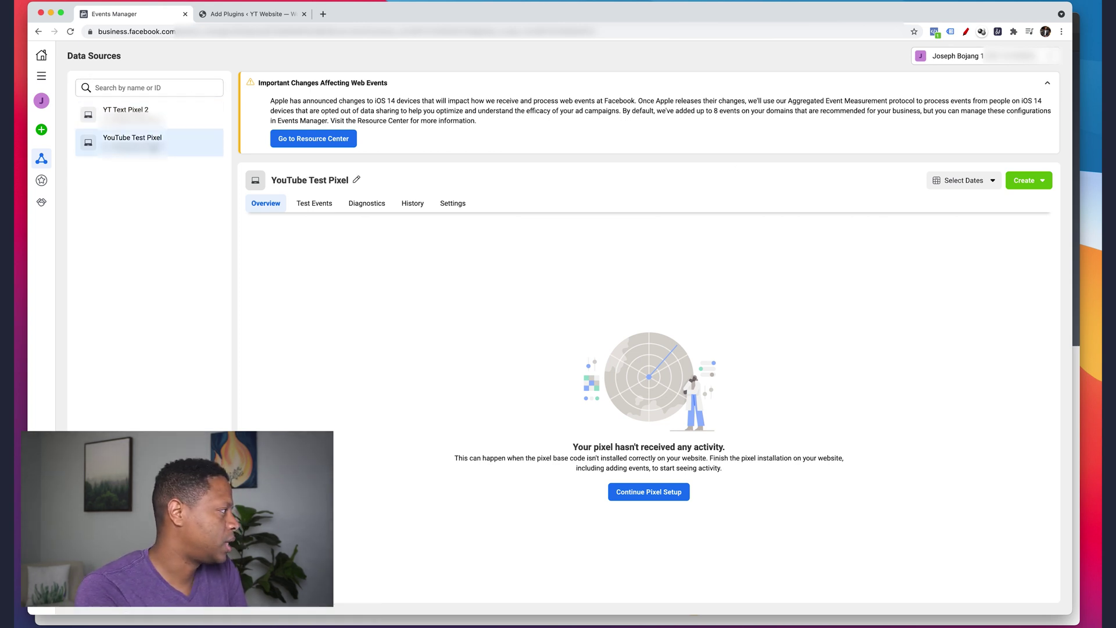
pyautogui.click(153, 112)
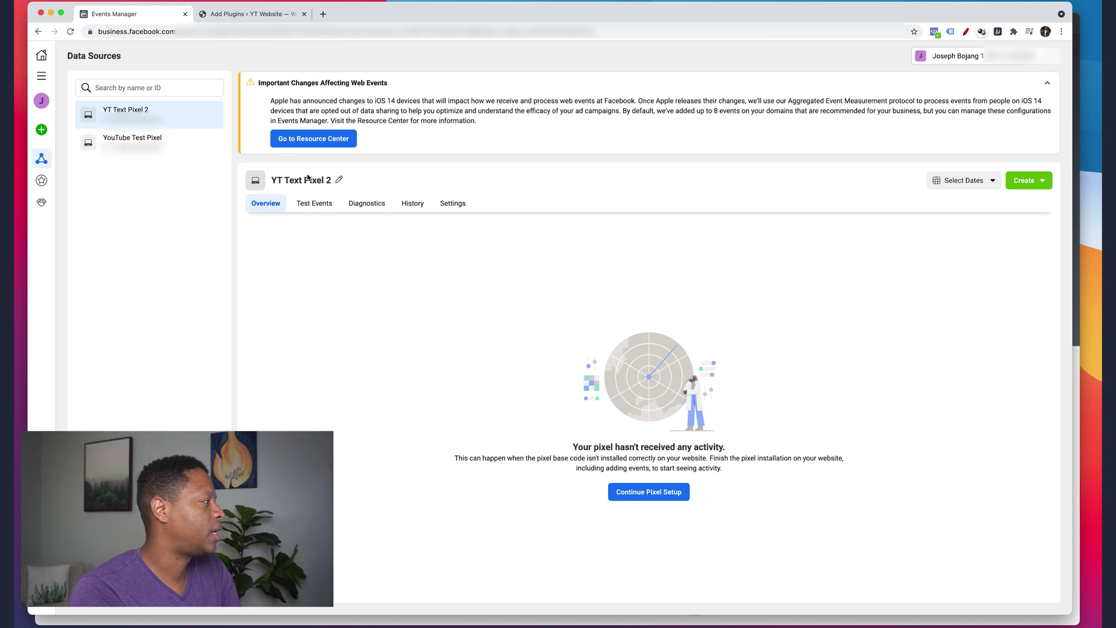
pyautogui.moveTo(273, 181); pyautogui.dragTo(309, 182)
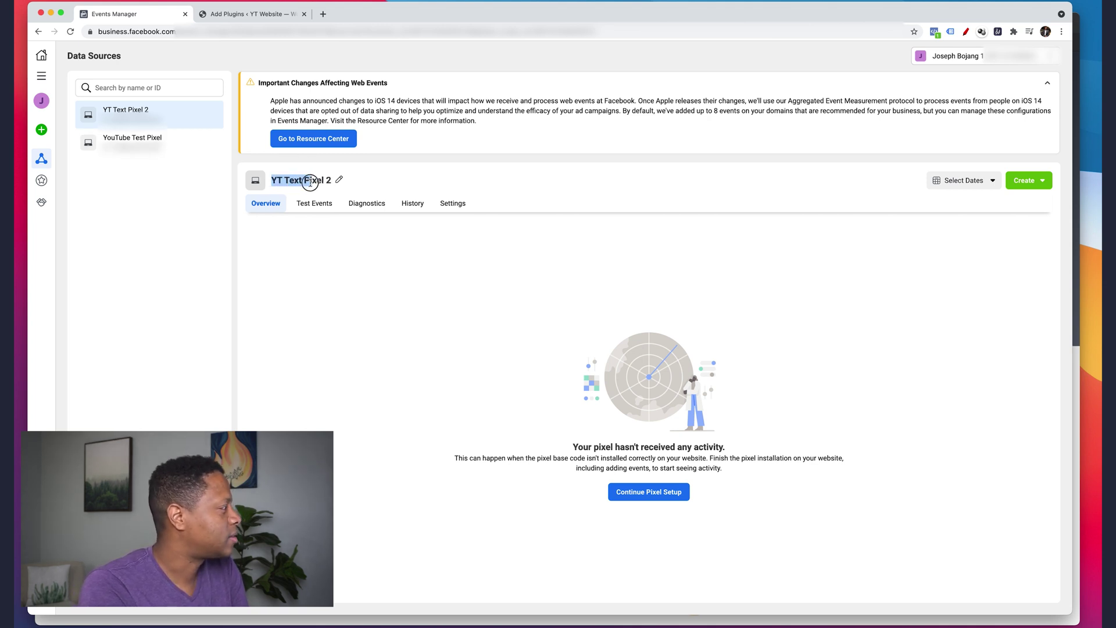
pyautogui.click(339, 181)
pyautogui.click(299, 181)
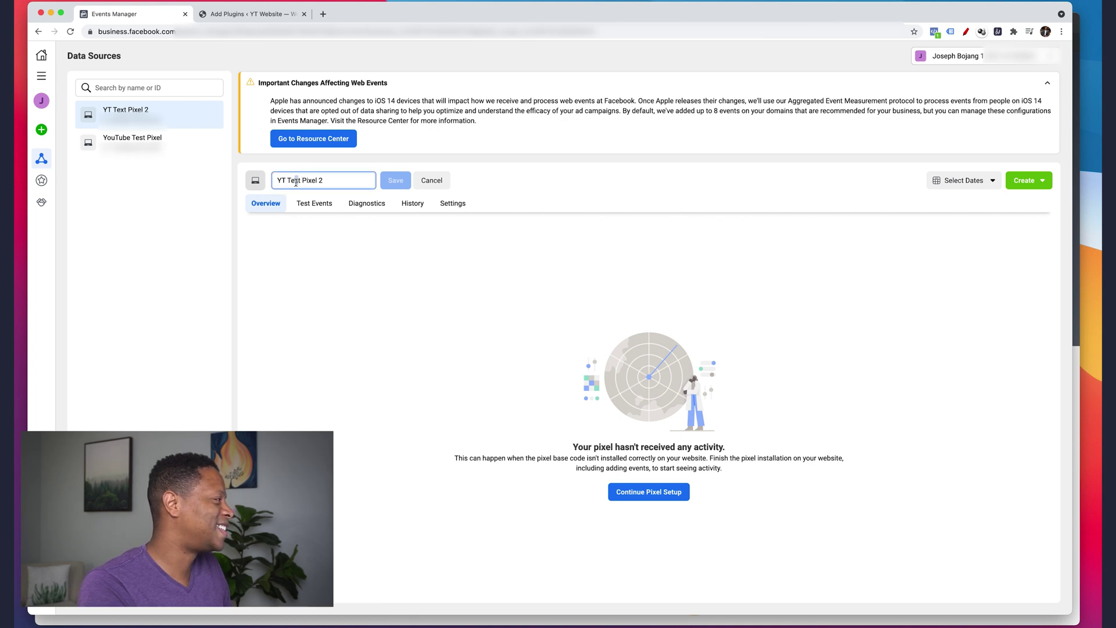
pyautogui.press('BackSpace')
pyautogui.write('s')
pyautogui.click(389, 181)
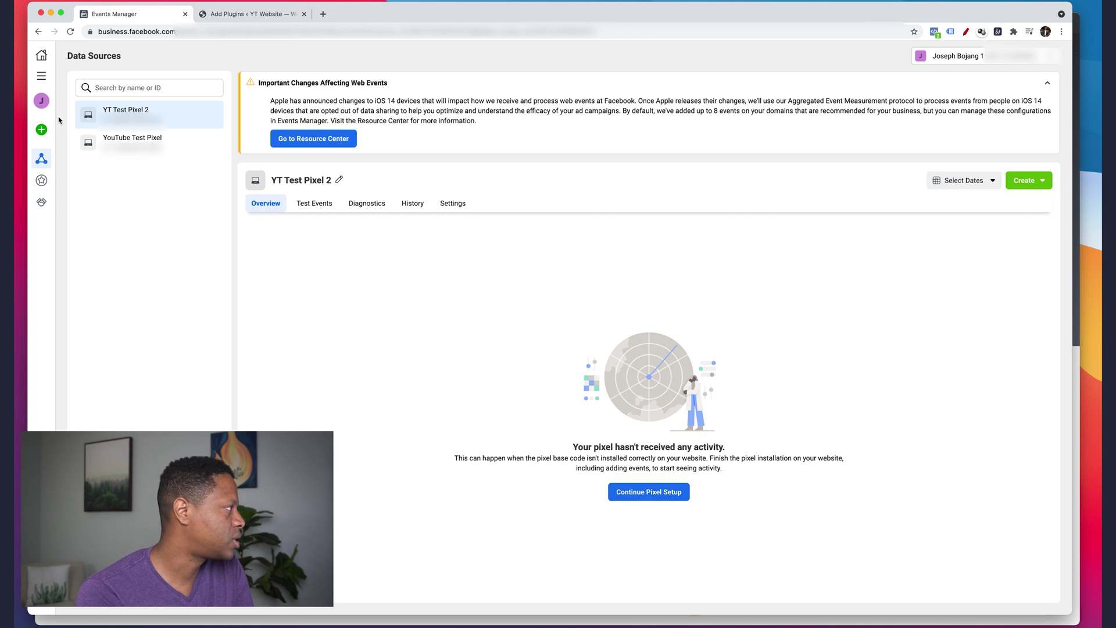
# Copy the base code of YT Test Pixel 2 from its manual installation setup and close the setup.
pyautogui.click(149, 143)
pyautogui.click(150, 113)
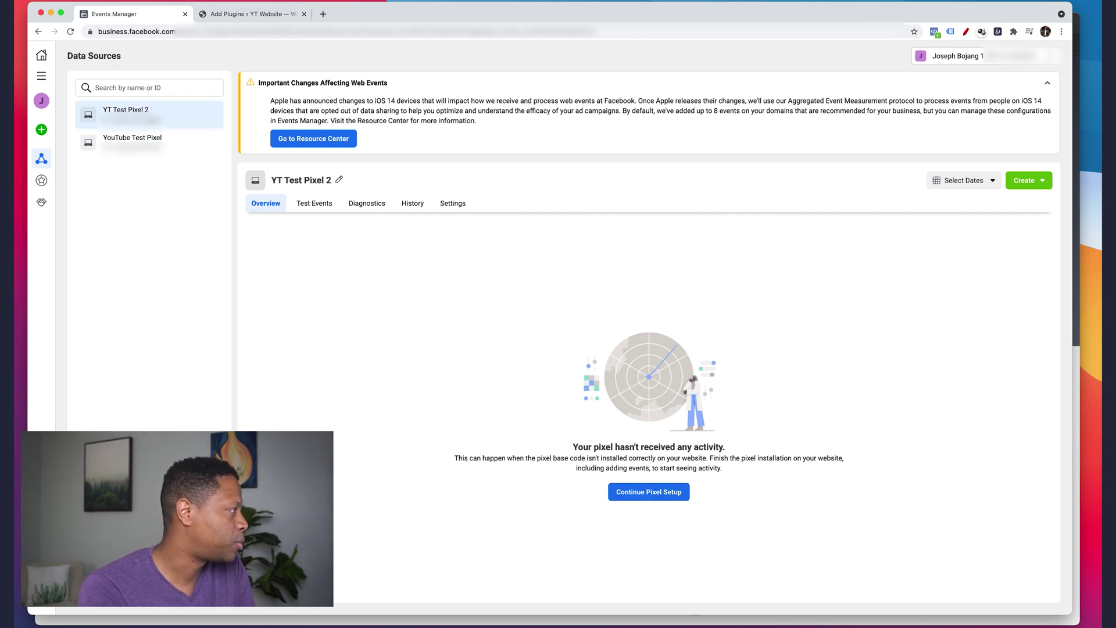
pyautogui.click(150, 142)
pyautogui.click(150, 114)
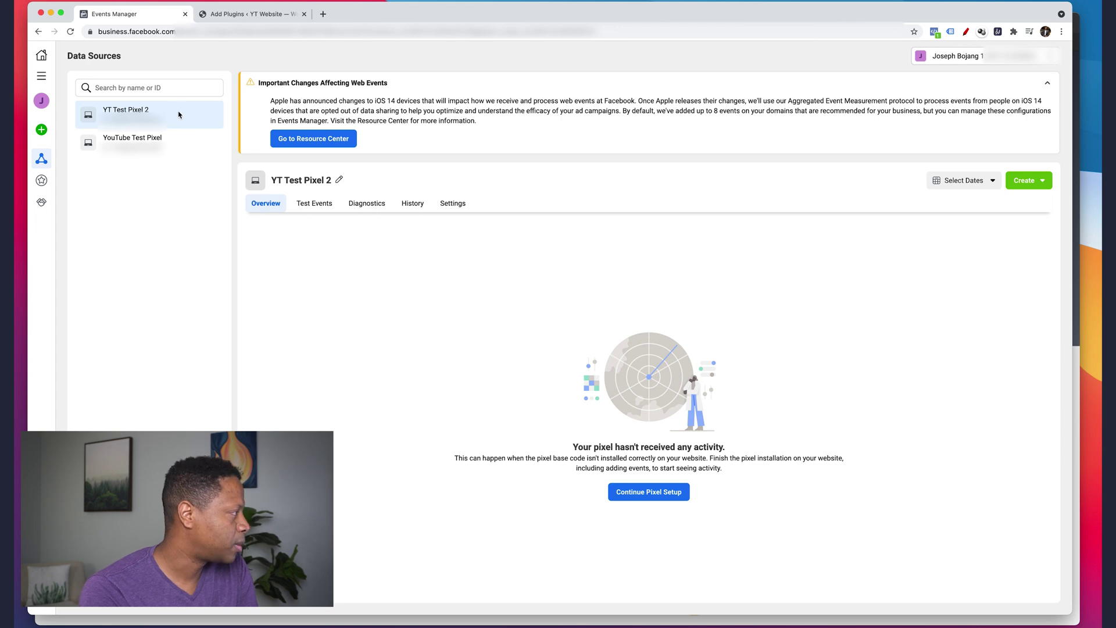
pyautogui.click(658, 494)
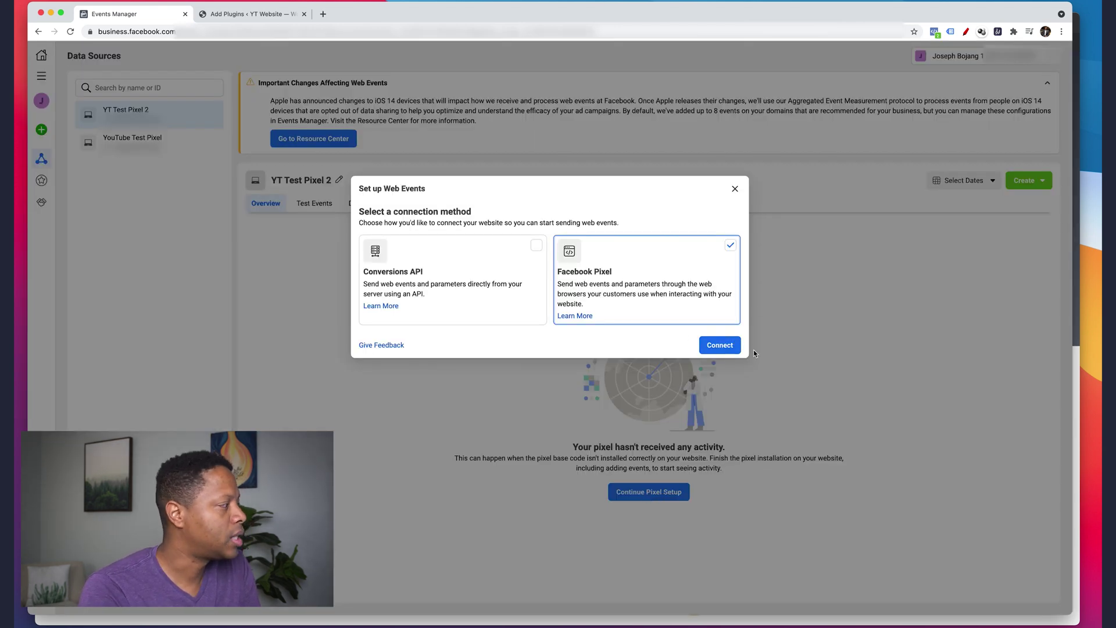
pyautogui.click(724, 347)
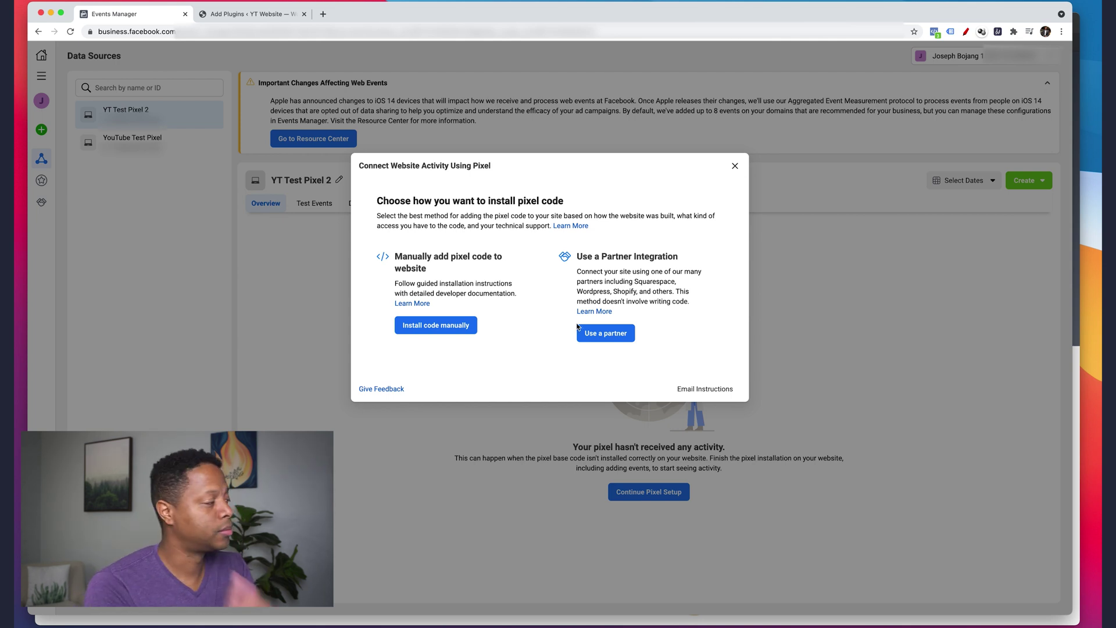
pyautogui.click(437, 326)
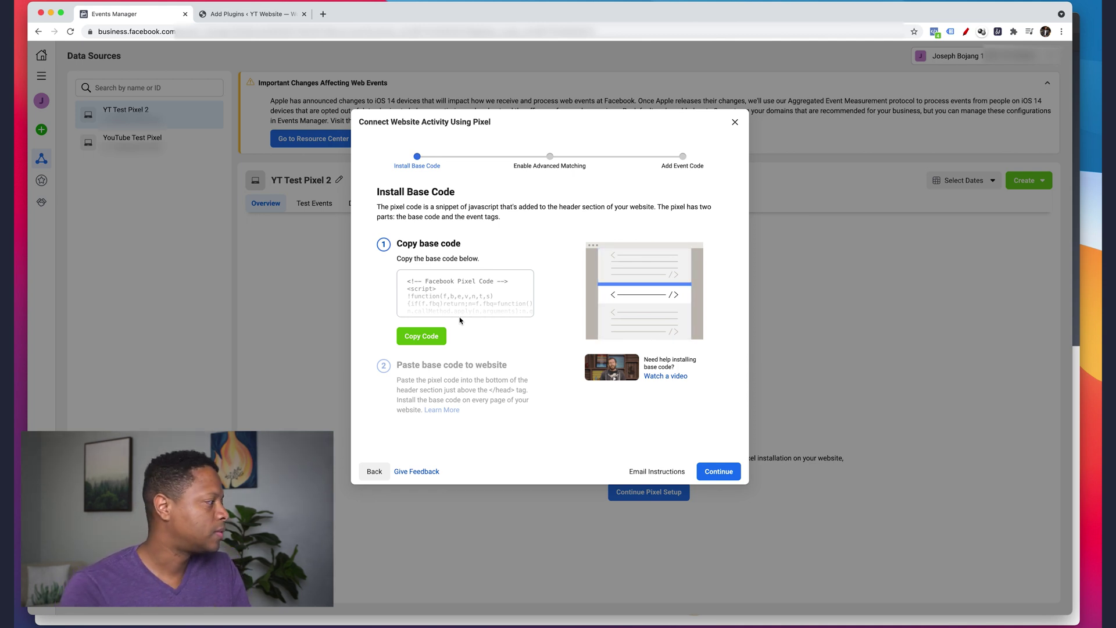
pyautogui.click(437, 343)
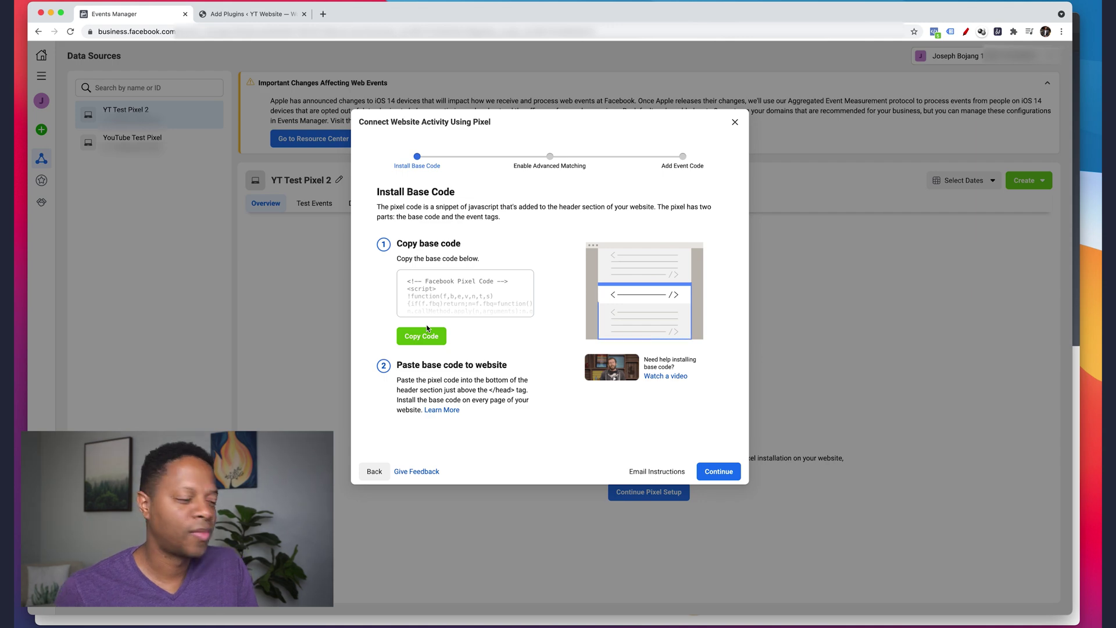
pyautogui.click(735, 123)
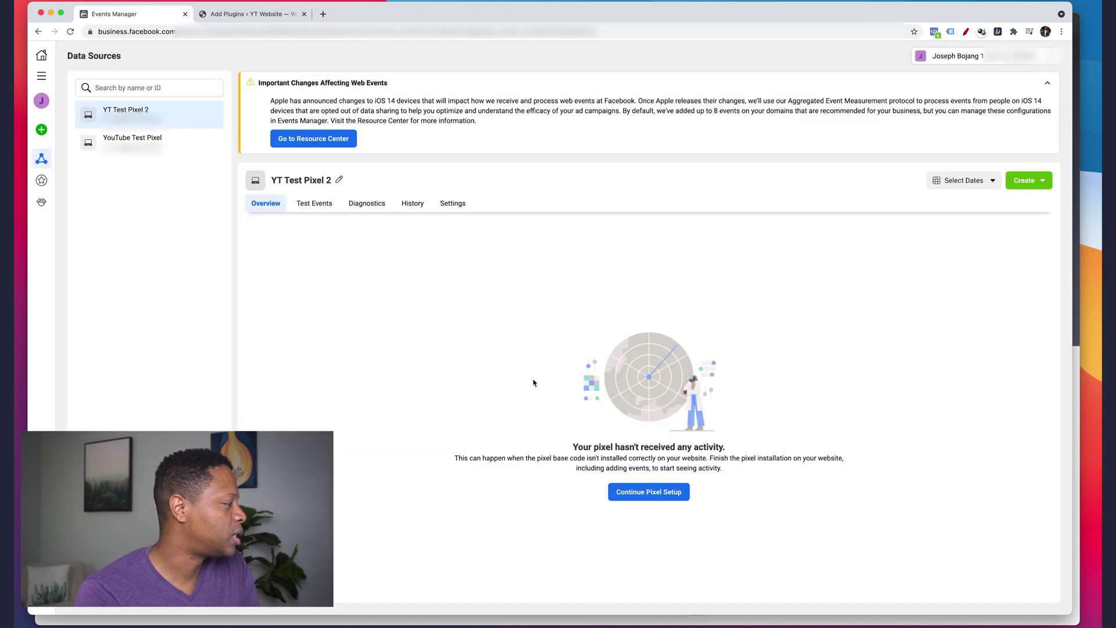
# Continue the setup of YT Test Pixel 2 as a Facebook Pixel, using the WordPress partner integration.
pyautogui.click(651, 493)
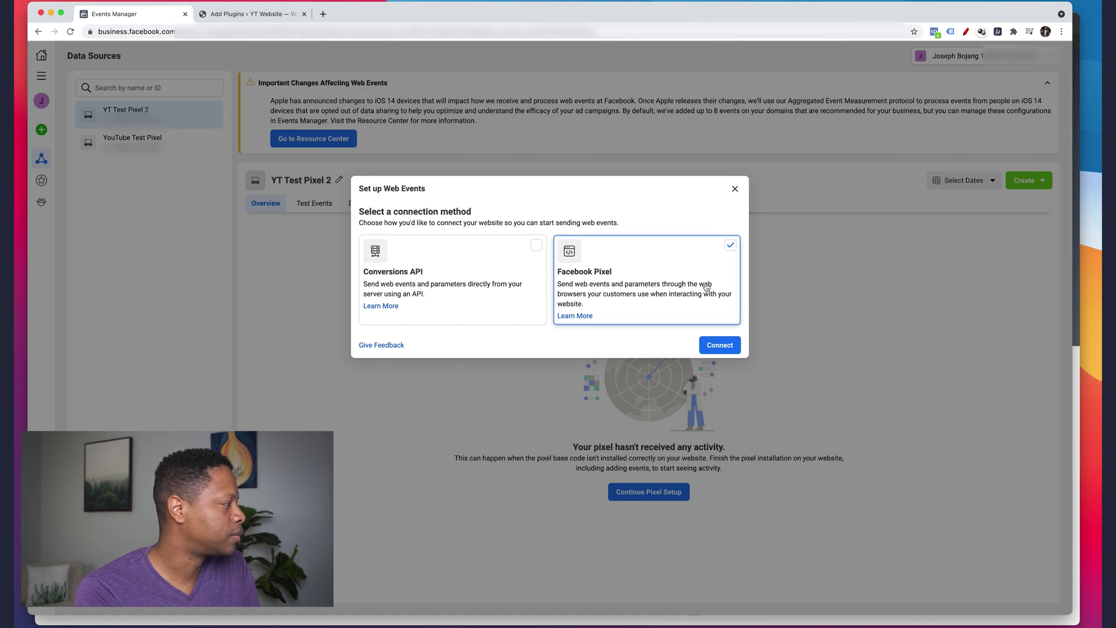
pyautogui.click(719, 345)
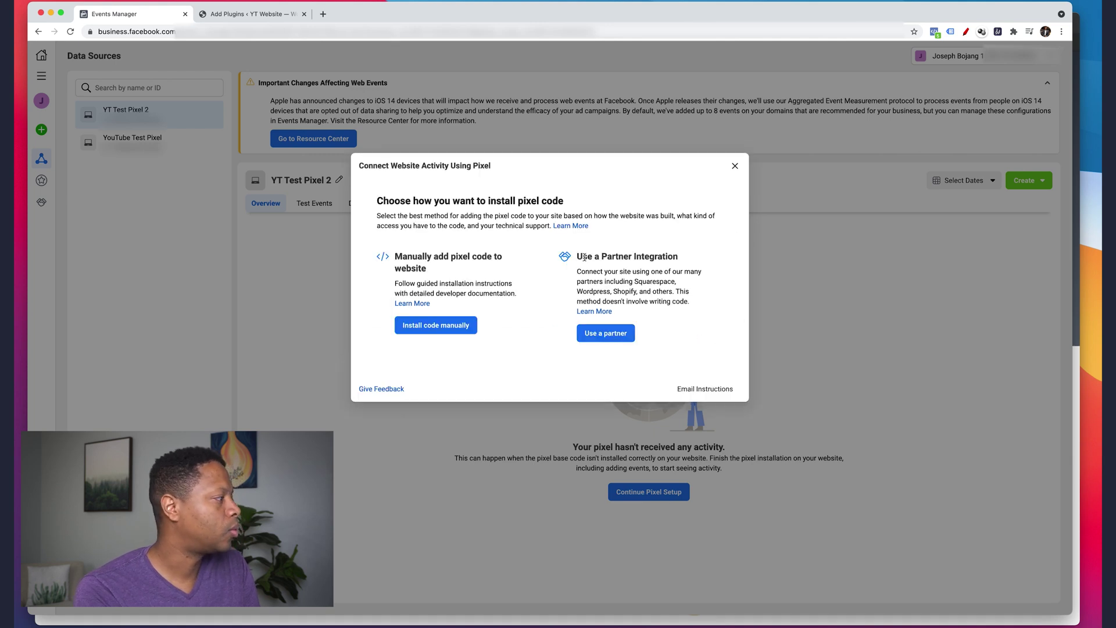
pyautogui.moveTo(579, 258); pyautogui.dragTo(689, 257)
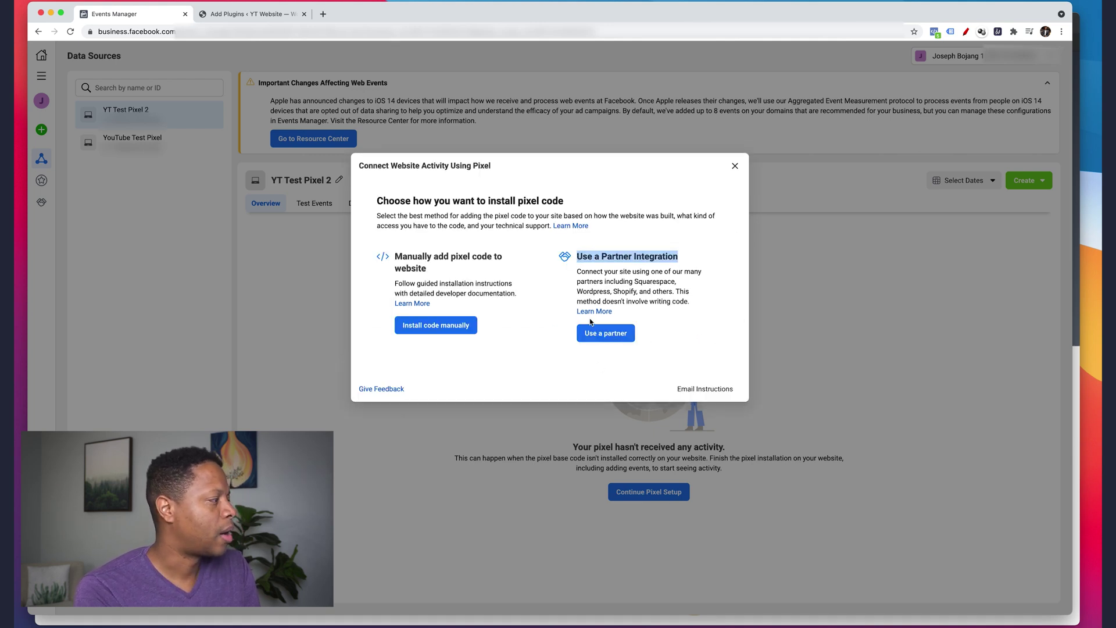
pyautogui.click(608, 337)
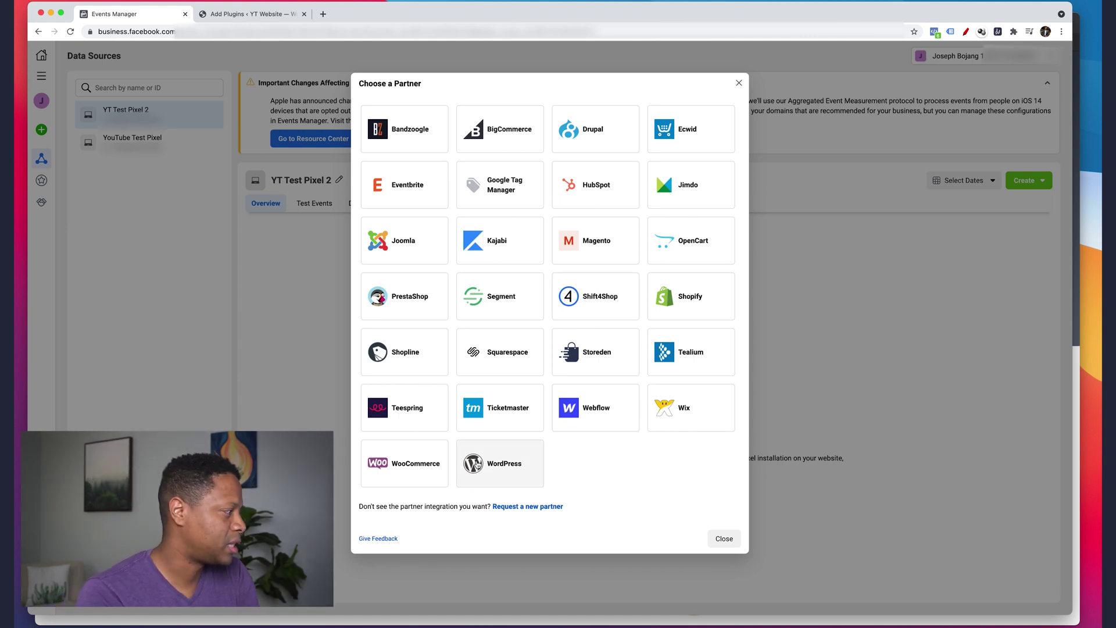
pyautogui.click(511, 477)
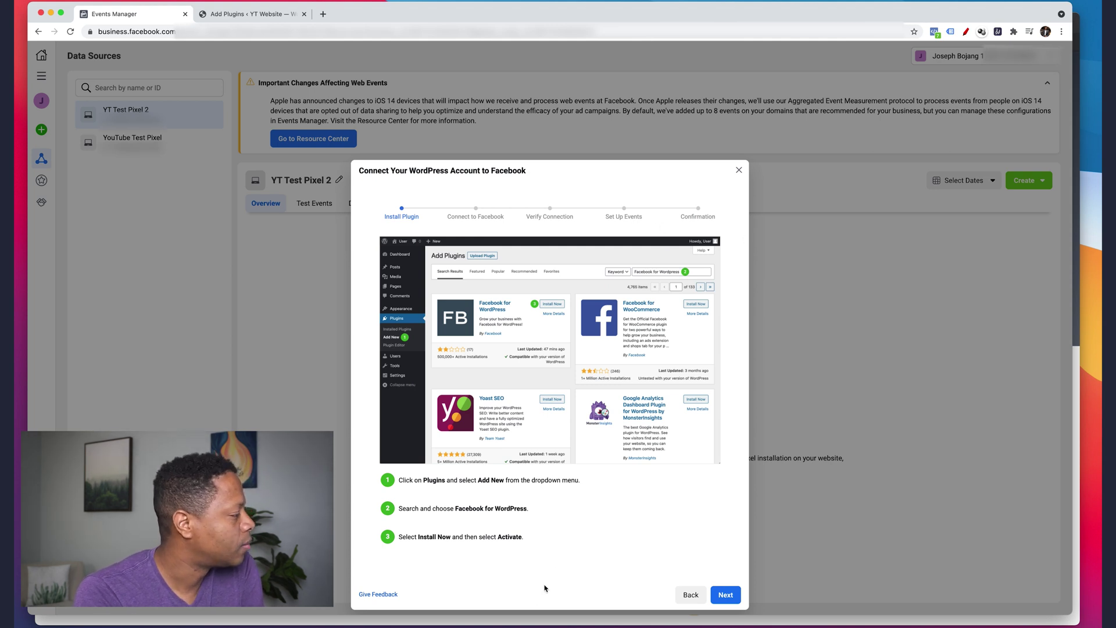
# Compare the integration's plugin installation instructions with the Facebook for WordPress entry on the website's Add Plugins page in WordPress.
pyautogui.moveTo(557, 543); pyautogui.dragTo(410, 194)
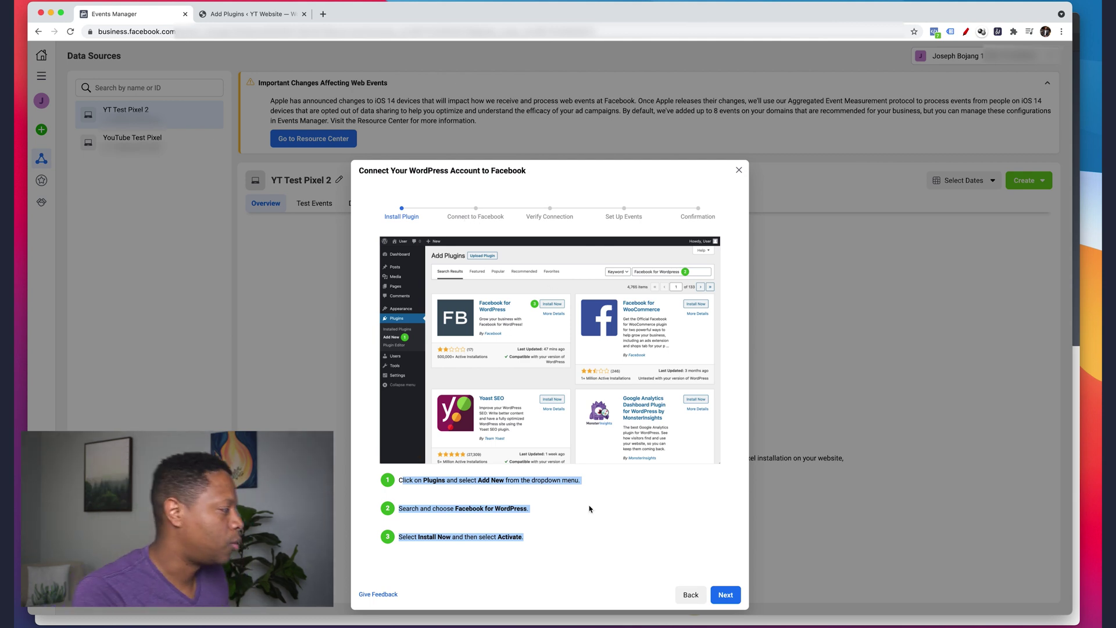
pyautogui.click(576, 491)
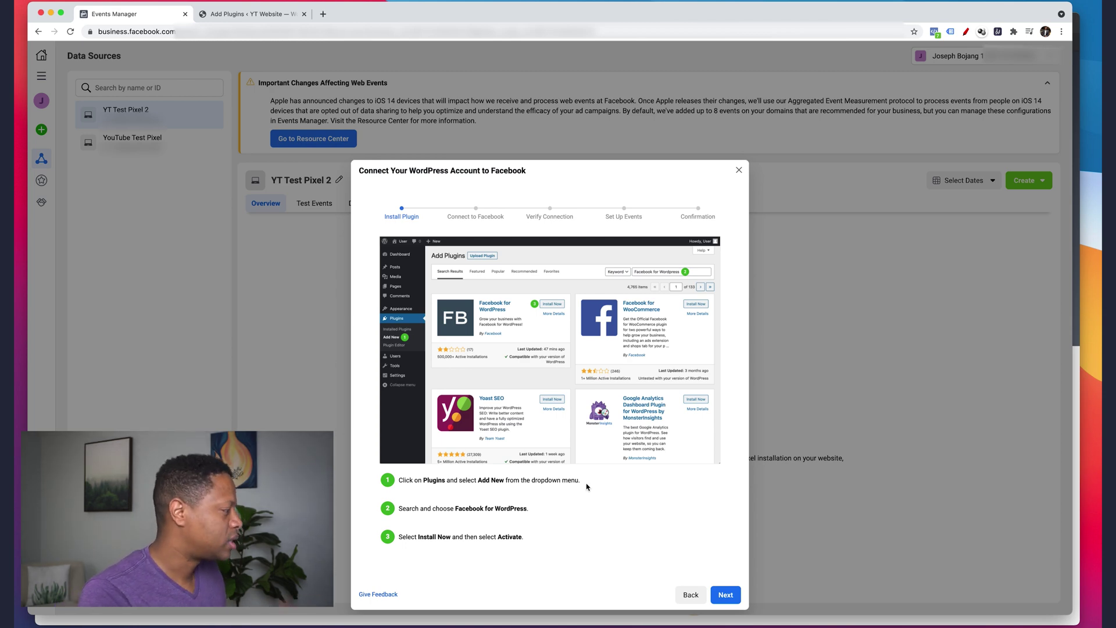
pyautogui.click(268, 14)
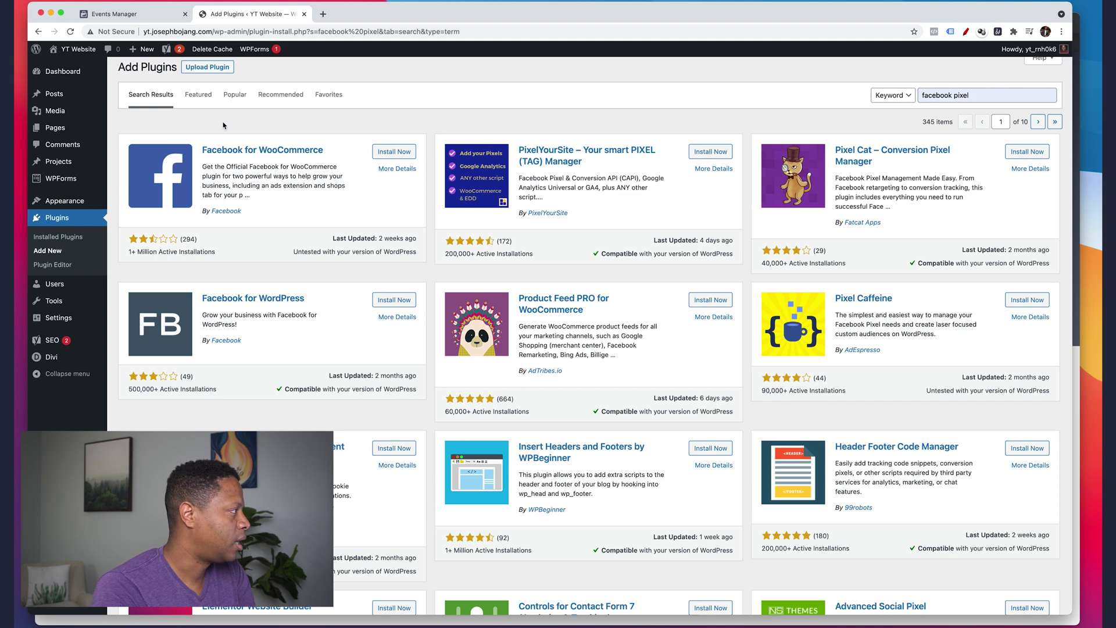
pyautogui.moveTo(324, 150); pyautogui.dragTo(203, 150)
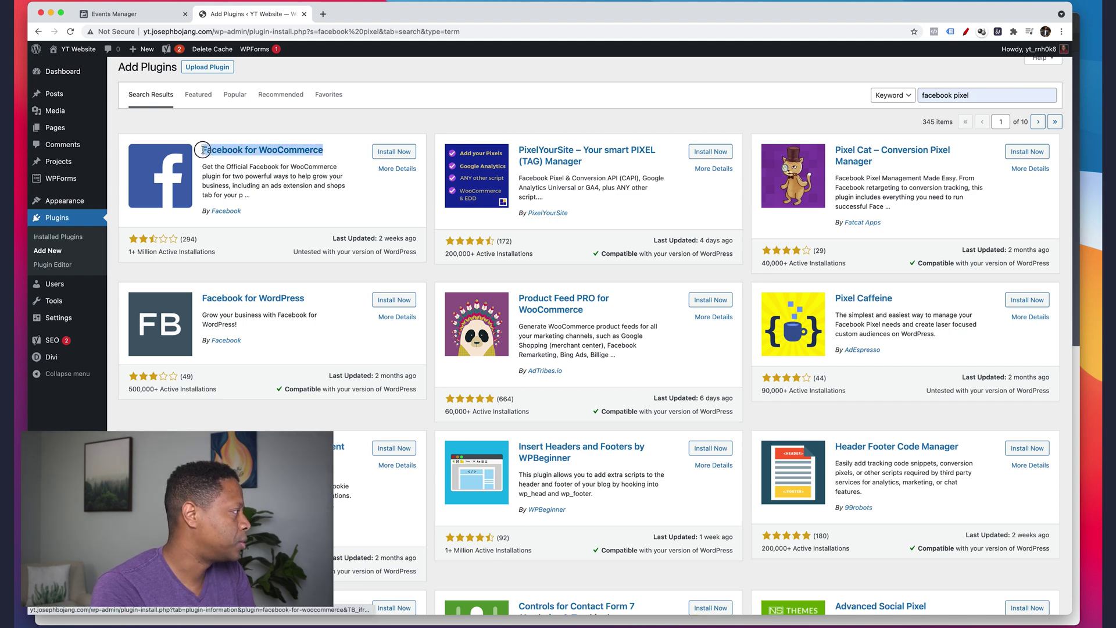
pyautogui.moveTo(312, 298); pyautogui.dragTo(195, 301)
pyautogui.click(112, 21)
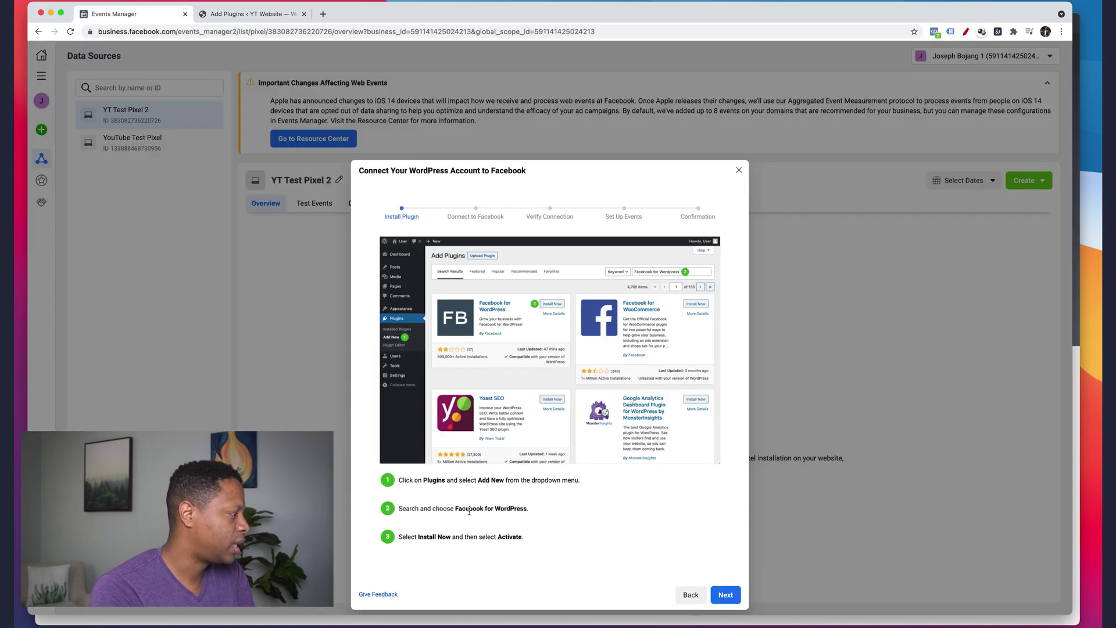
pyautogui.moveTo(455, 508); pyautogui.dragTo(525, 520)
pyautogui.moveTo(417, 536); pyautogui.dragTo(464, 537)
pyautogui.click(250, 13)
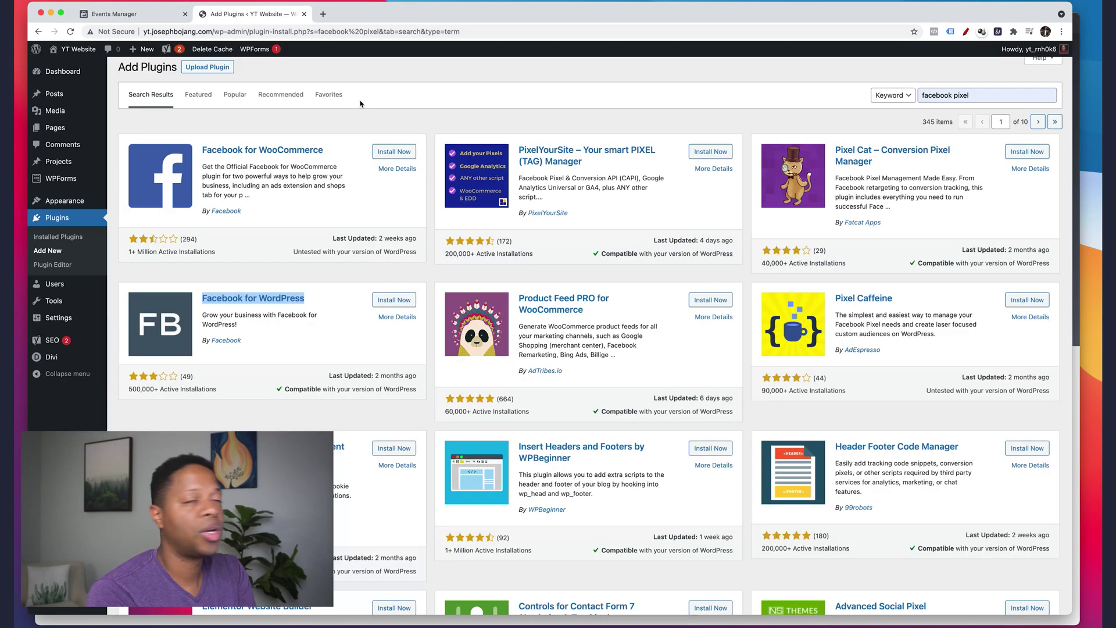
# Install and activate the Facebook for WordPress plugin on the website.
pyautogui.click(369, 344)
pyautogui.click(402, 300)
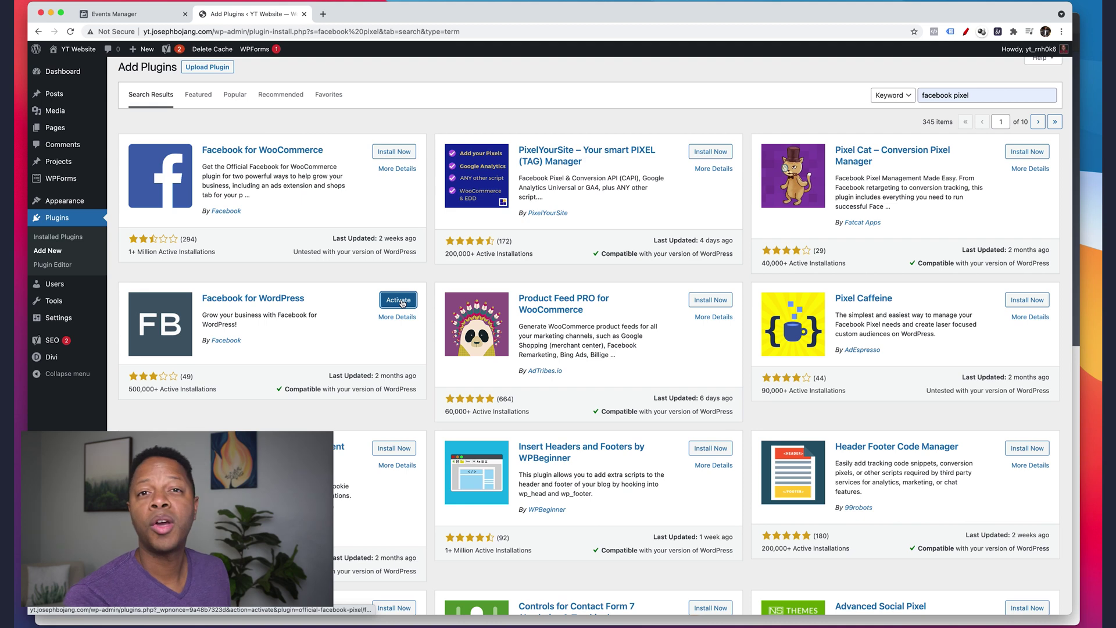
pyautogui.click(400, 300)
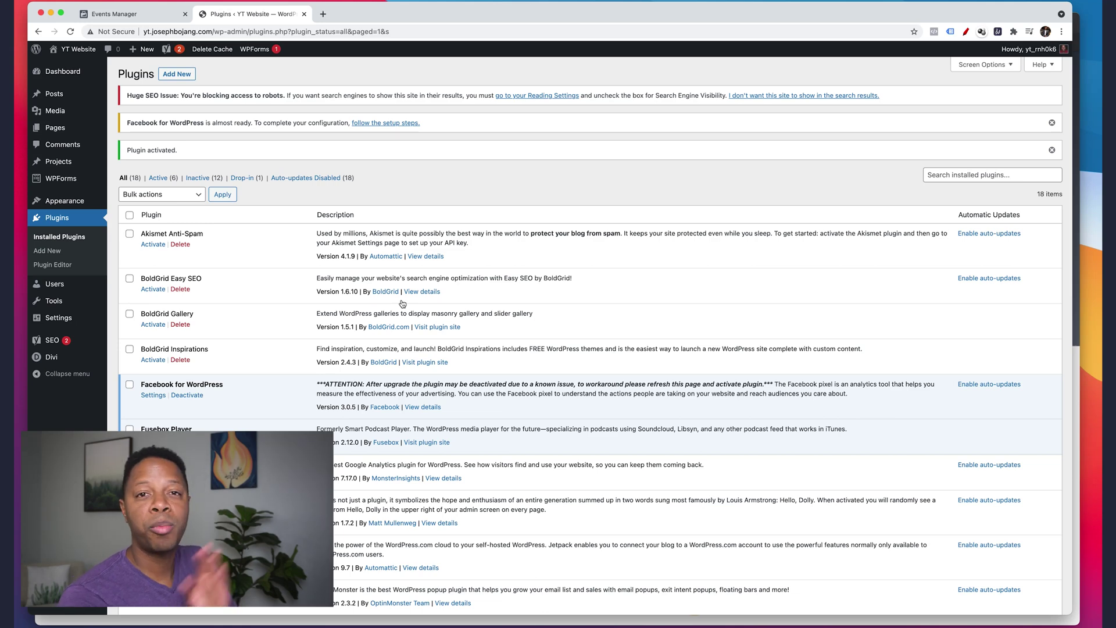
# Advance the WordPress integration in Events Manager to Connect to Facebook, and open the Facebook for WordPress plugin's settings in WordPress.
pyautogui.click(116, 14)
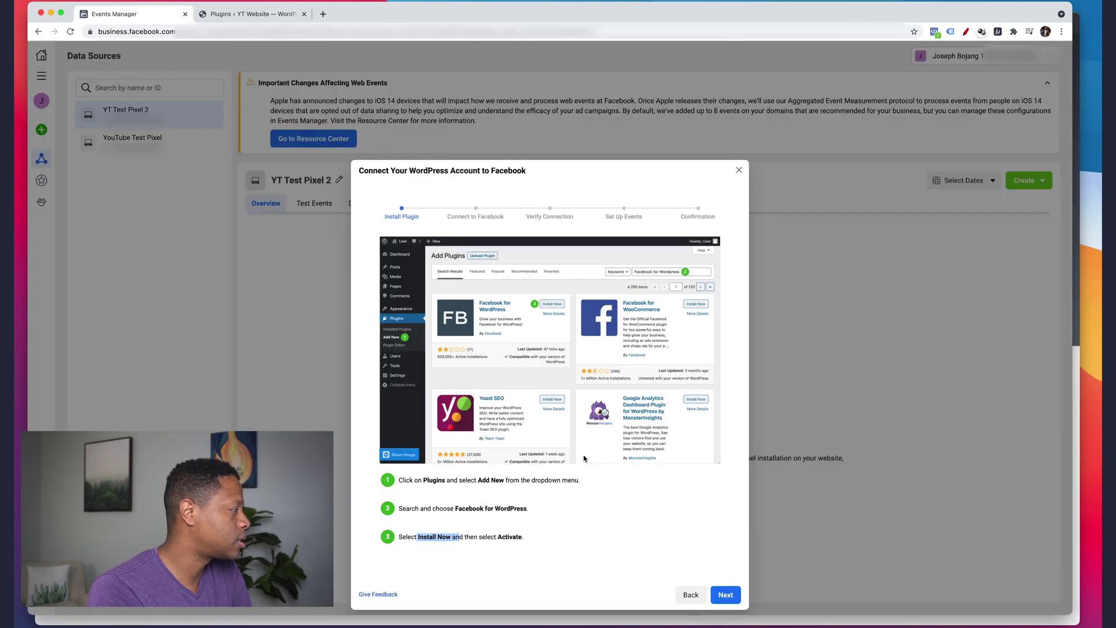
pyautogui.click(725, 594)
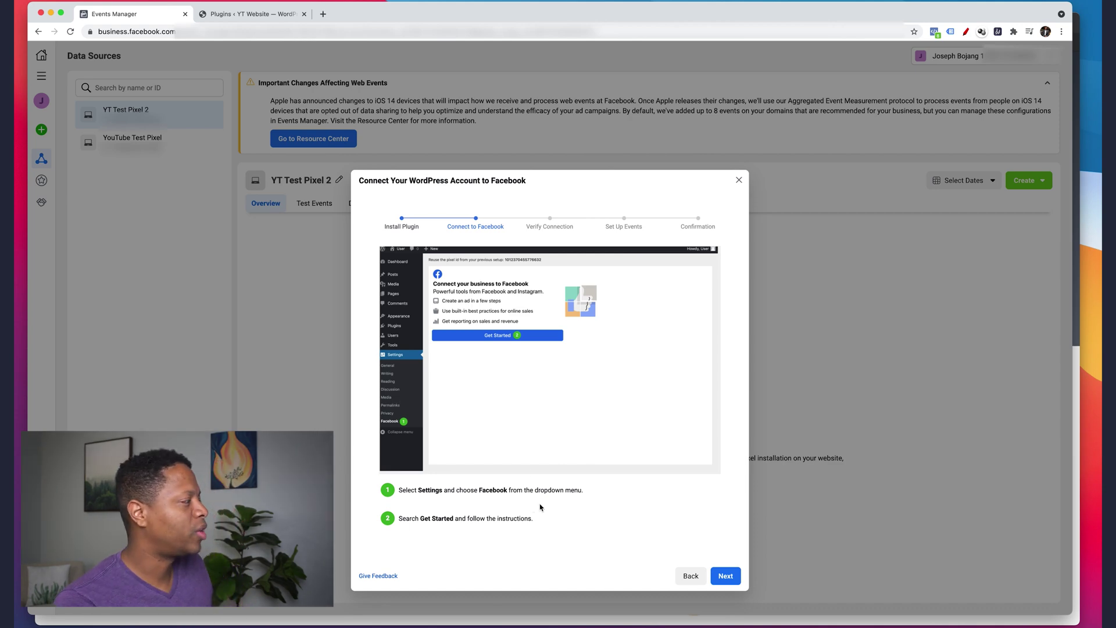
pyautogui.click(226, 13)
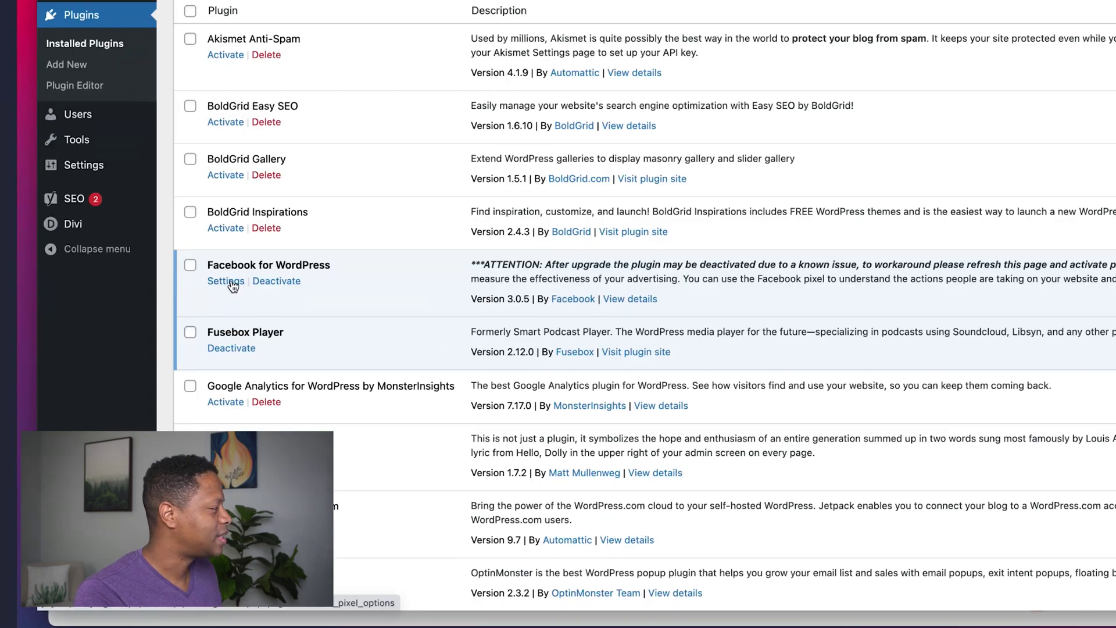
pyautogui.click(157, 396)
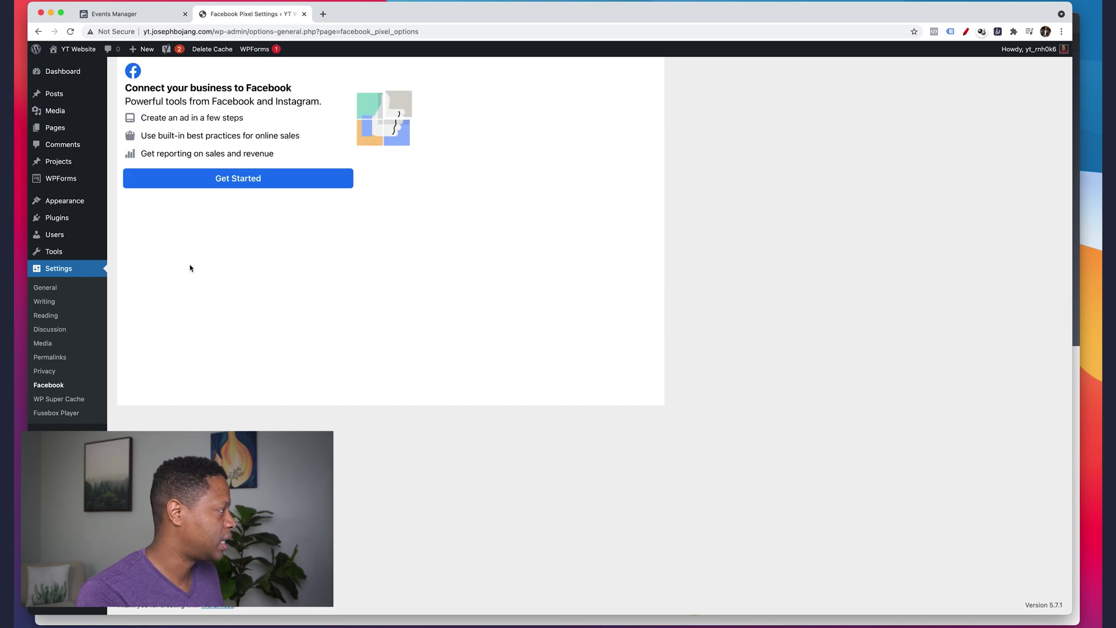
# Go back to the installed plugins list and reopen the Facebook for WordPress plugin's settings.
pyautogui.moveTo(66, 234)
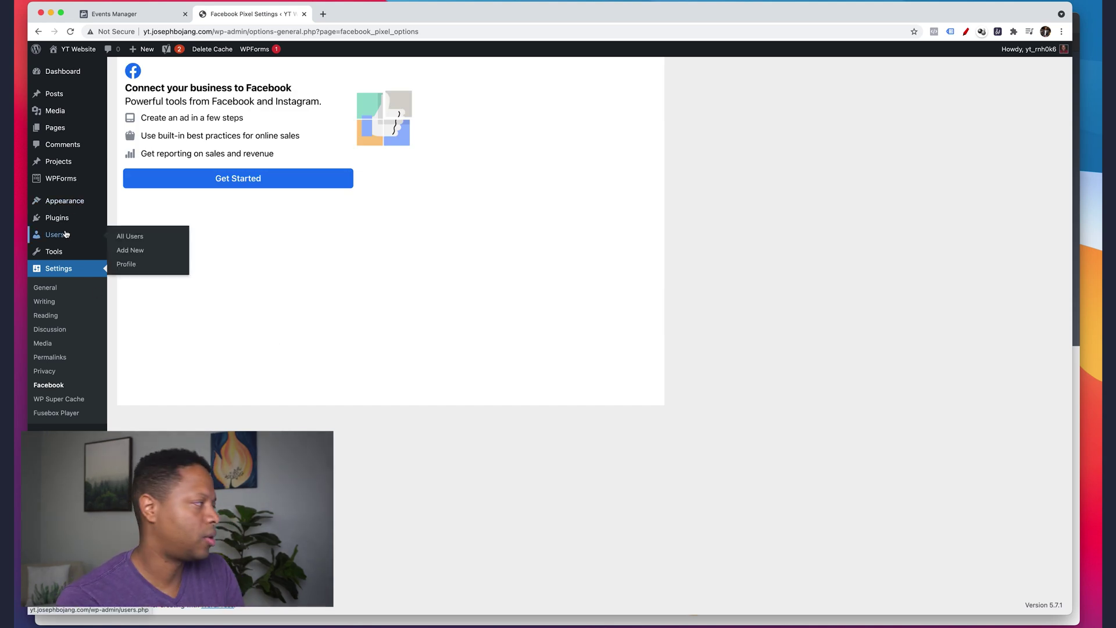
pyautogui.moveTo(78, 219)
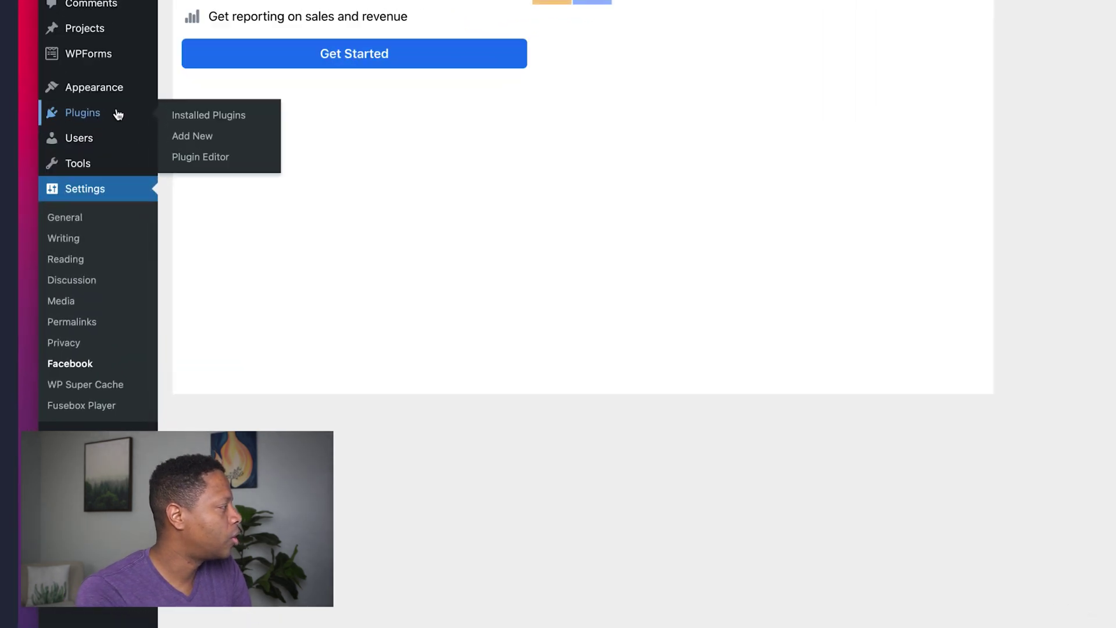
pyautogui.click(83, 114)
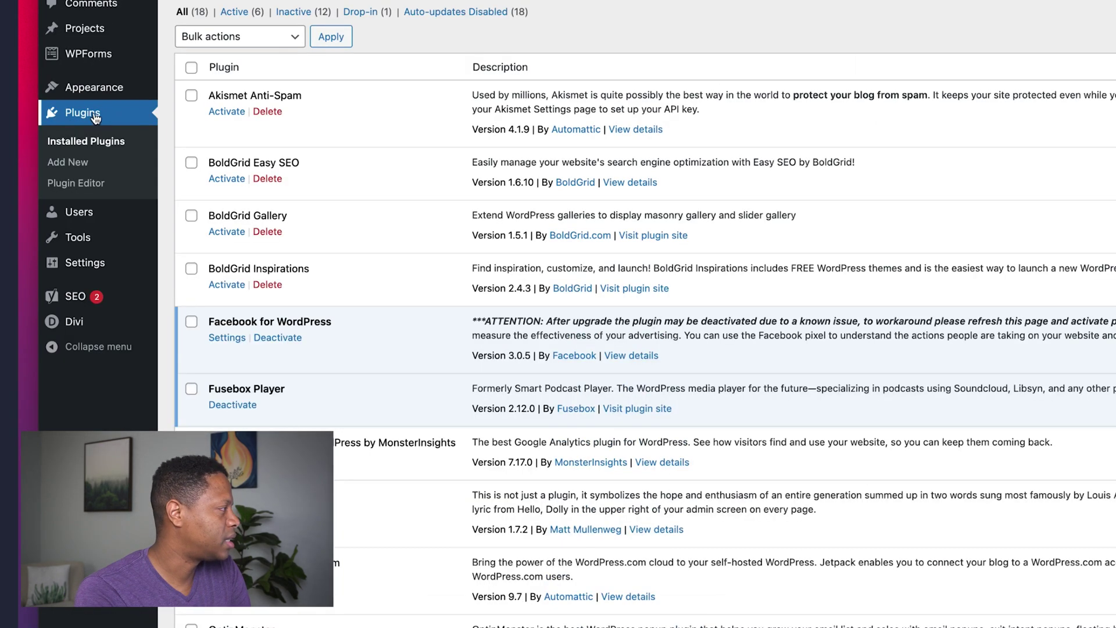
pyautogui.click(225, 339)
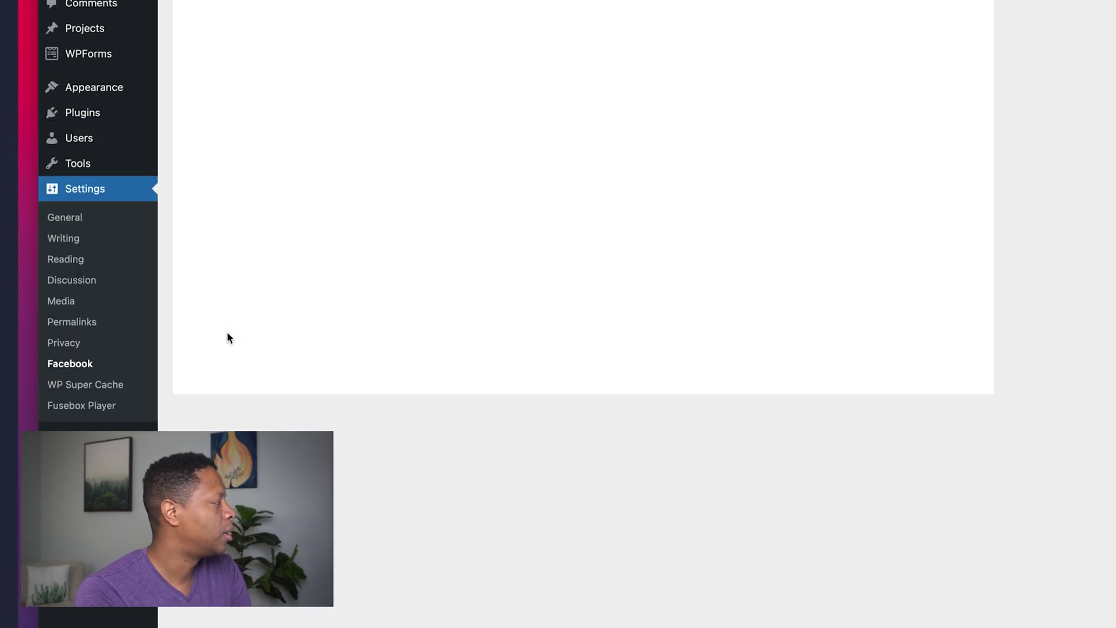
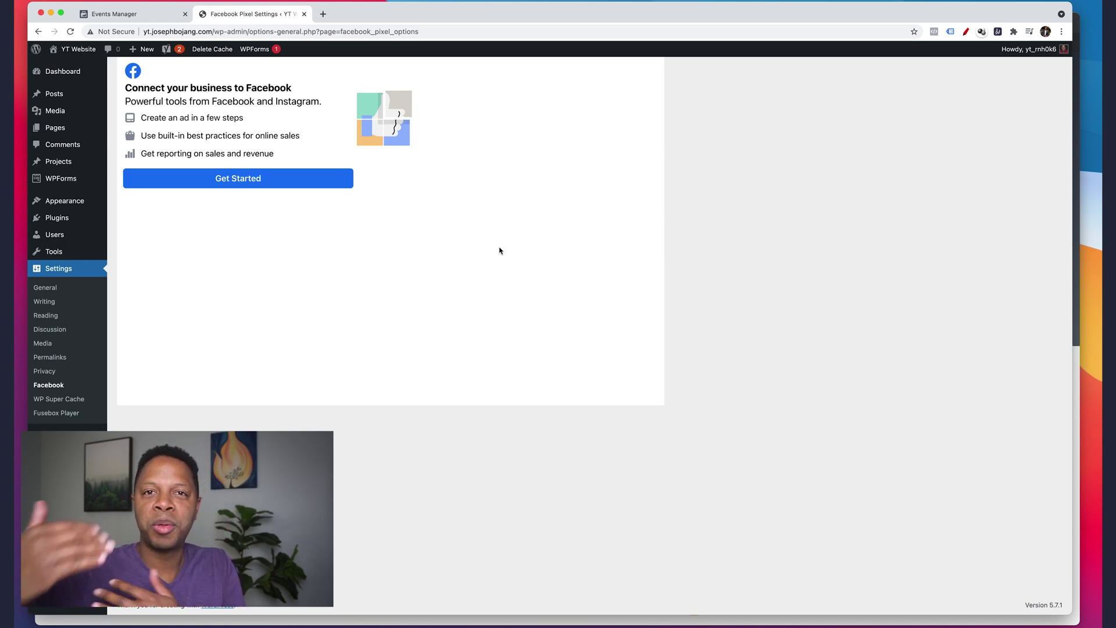
# Start connecting the business to Facebook, continue with the logged-in account and accept connecting WordPress App.
pyautogui.click(250, 182)
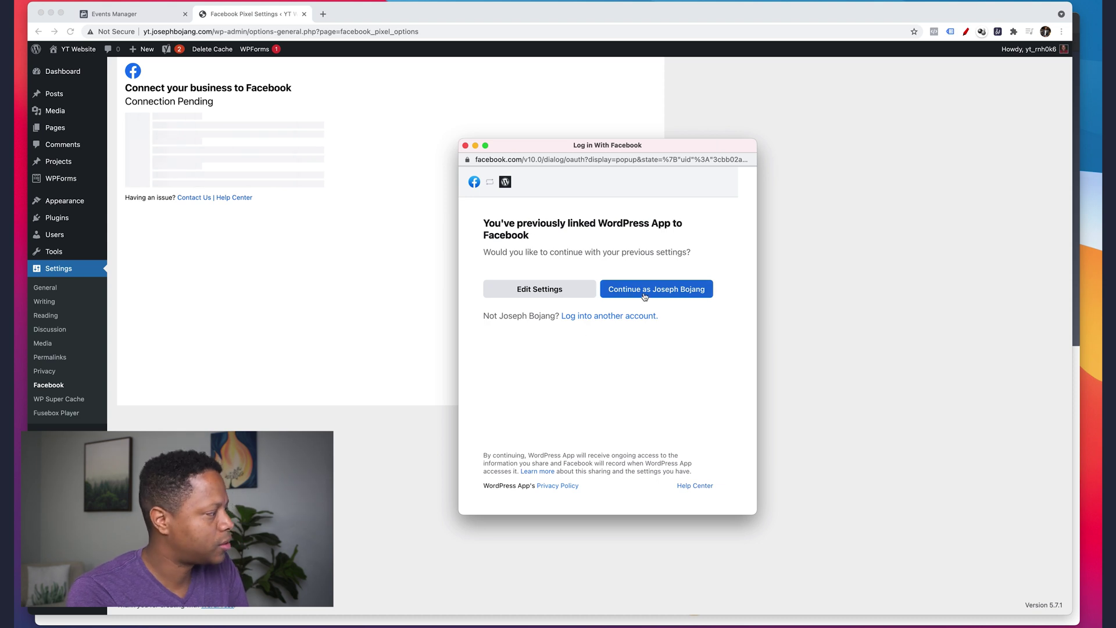
pyautogui.click(682, 290)
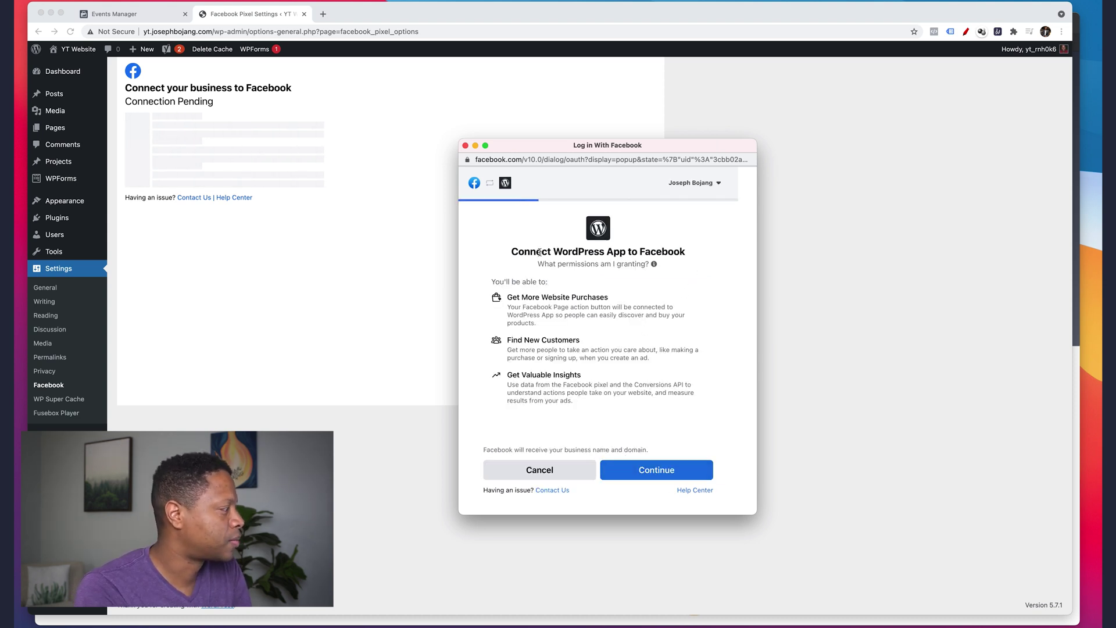
pyautogui.moveTo(510, 252); pyautogui.dragTo(691, 253)
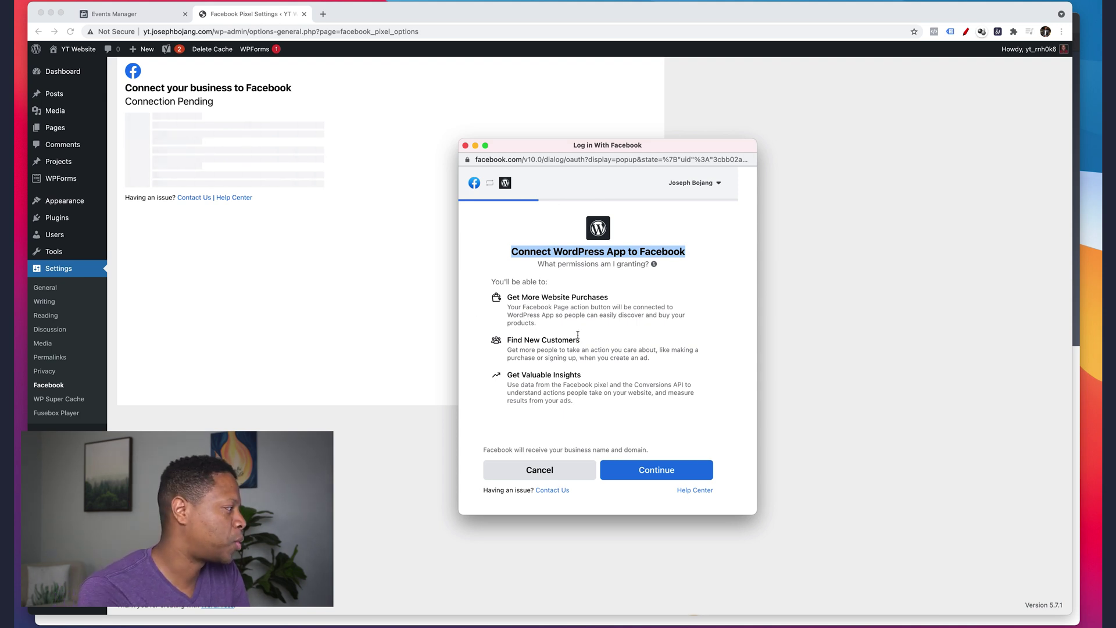
pyautogui.click(665, 478)
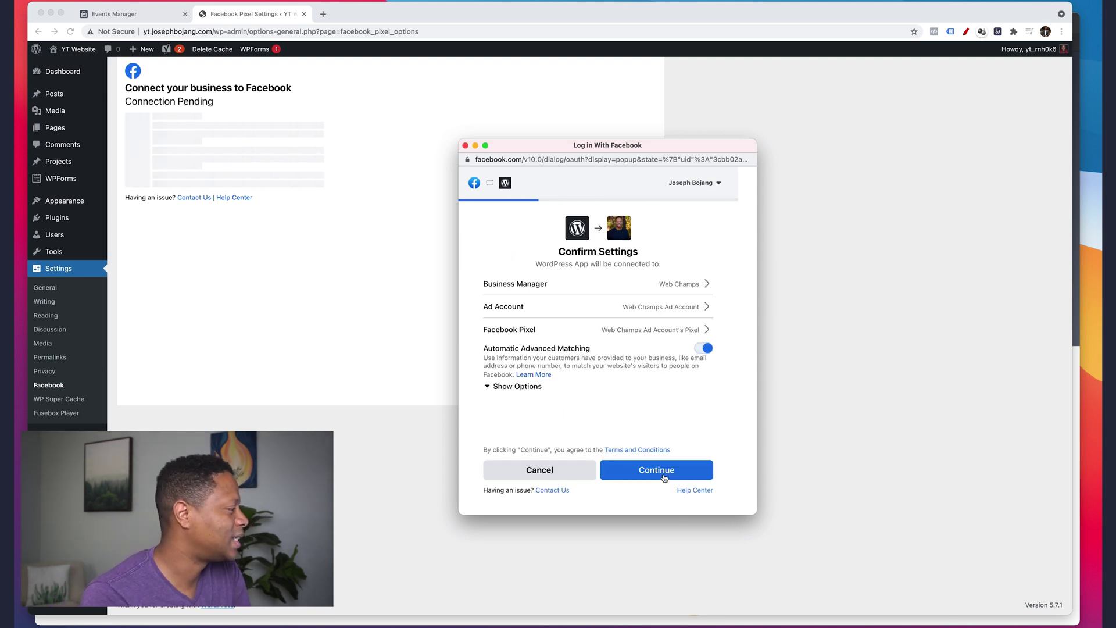
# Change the connection's Business Manager to the account named after its owner.
pyautogui.click(703, 283)
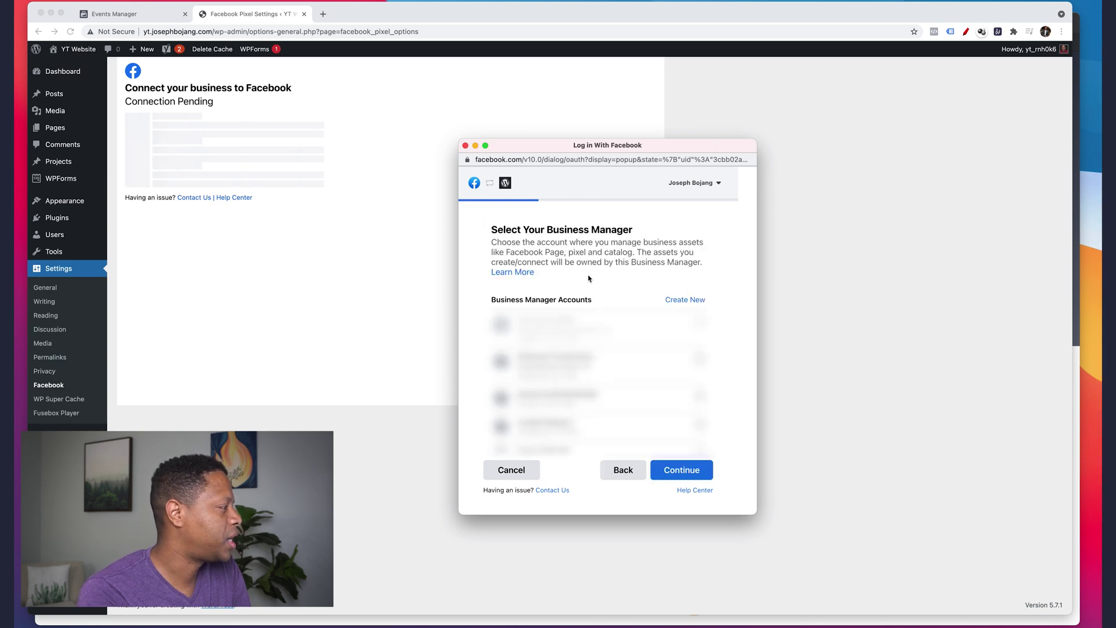
pyautogui.scroll(-3, 654, 362)
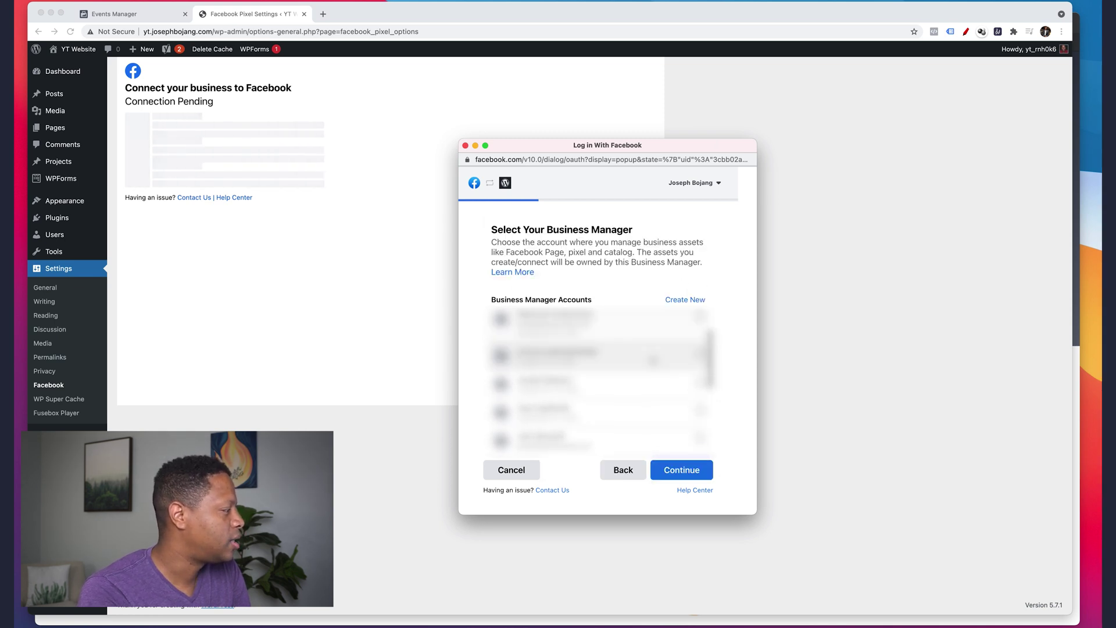
pyautogui.click(640, 389)
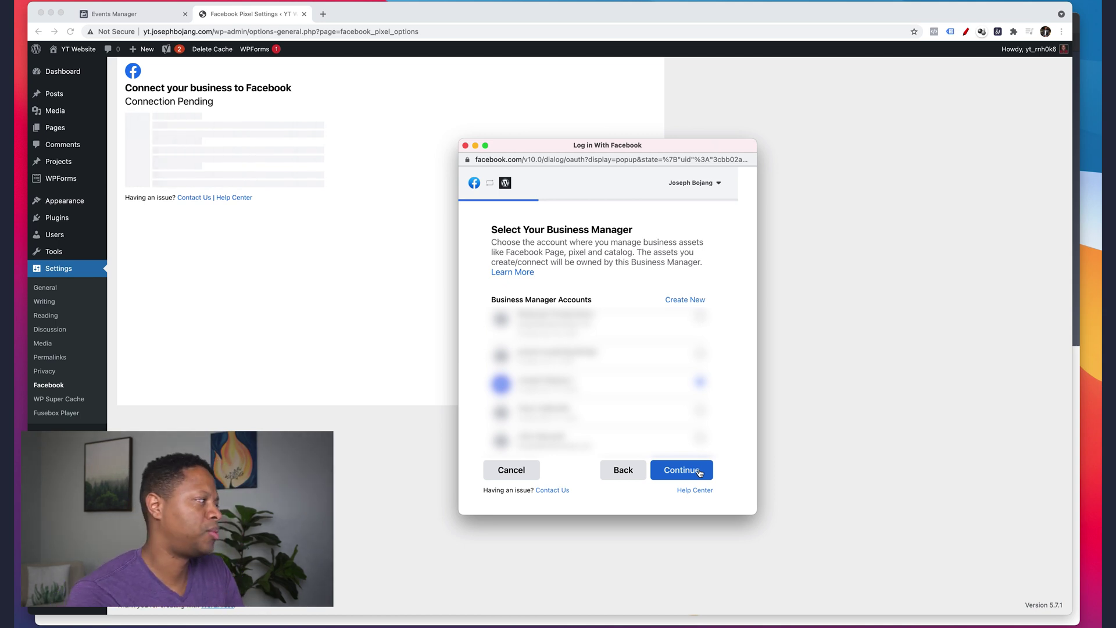
pyautogui.moveTo(490, 231); pyautogui.dragTo(702, 261)
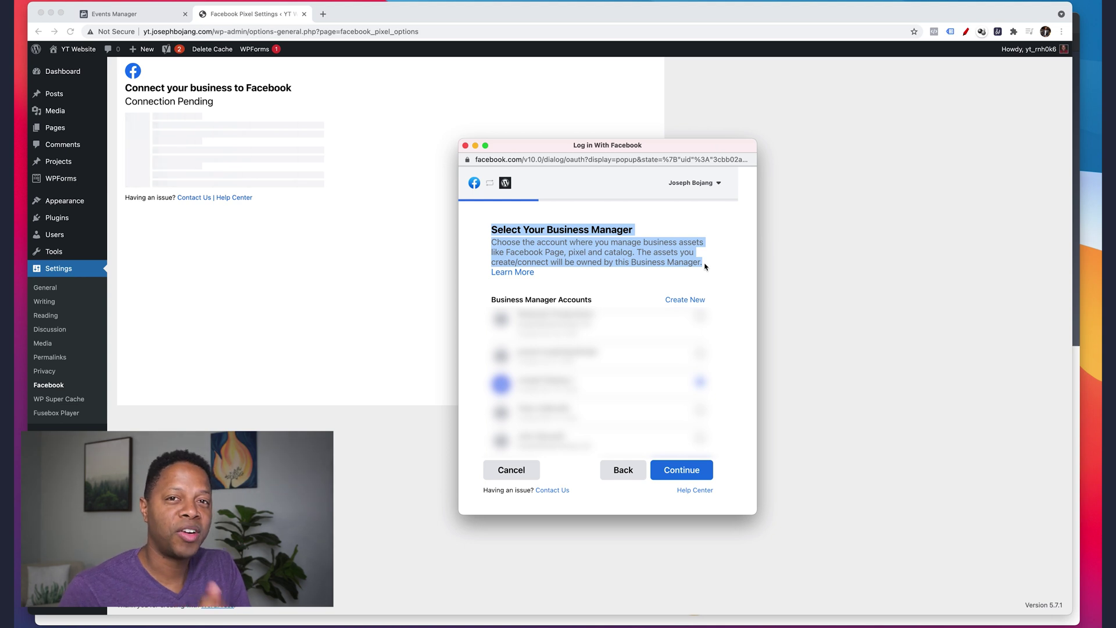
pyautogui.click(689, 471)
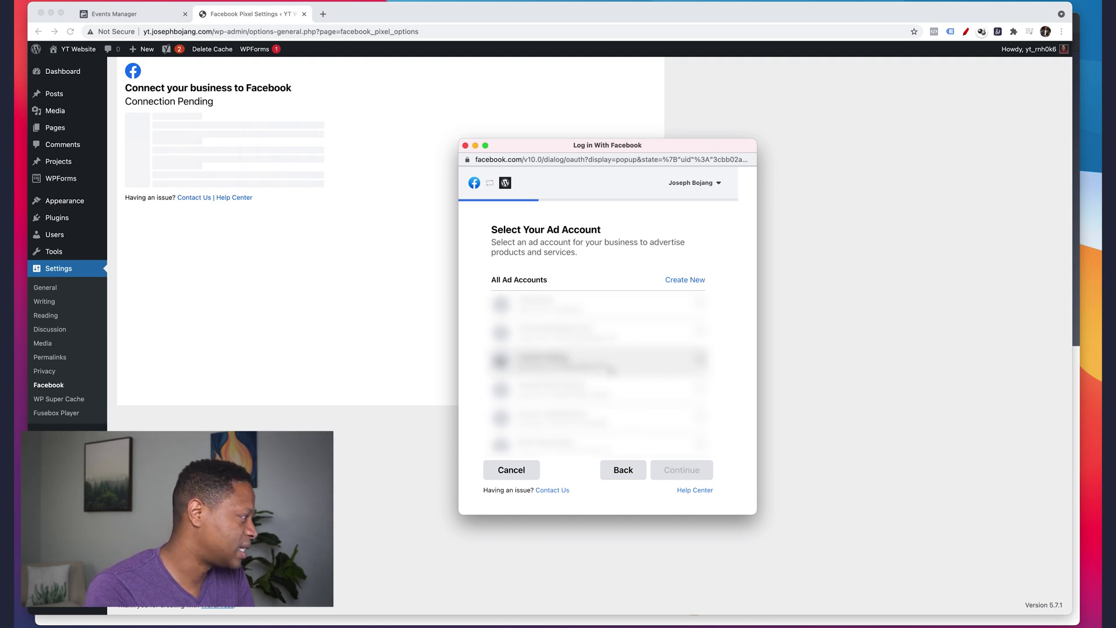
# Select the third listed ad account and the second listed Facebook pixel for the WordPress App connection.
pyautogui.click(657, 369)
pyautogui.click(683, 468)
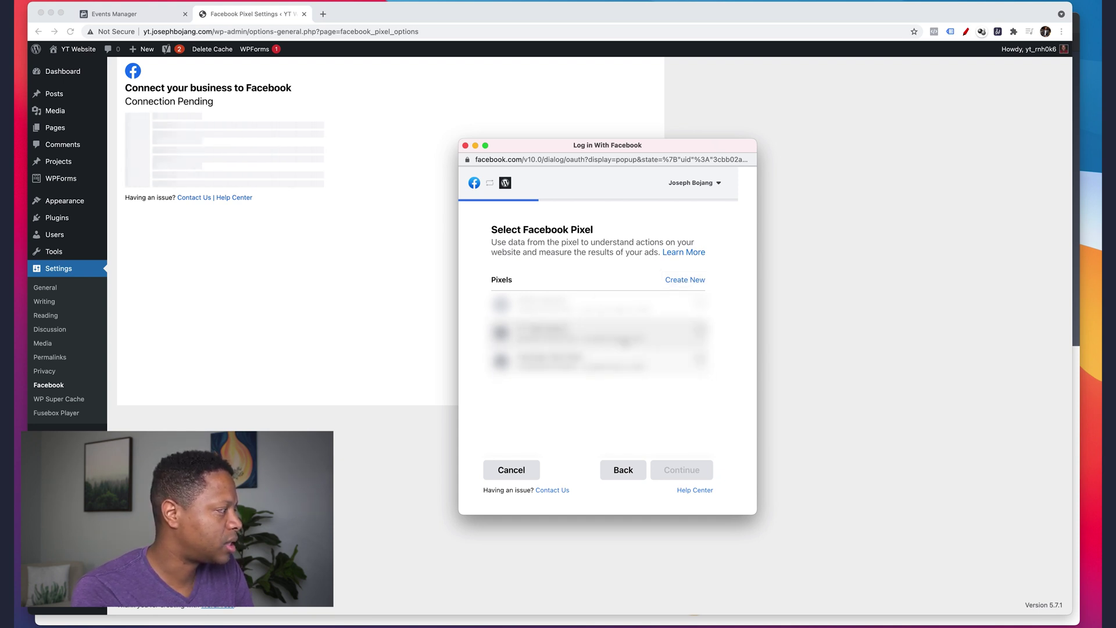
pyautogui.click(688, 336)
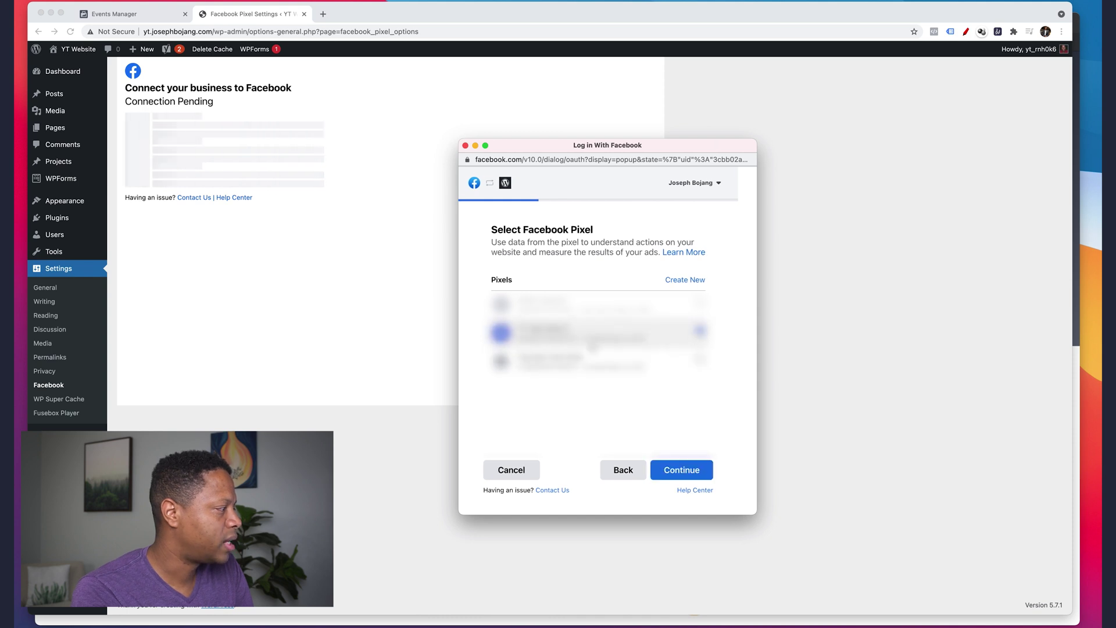
pyautogui.click(705, 469)
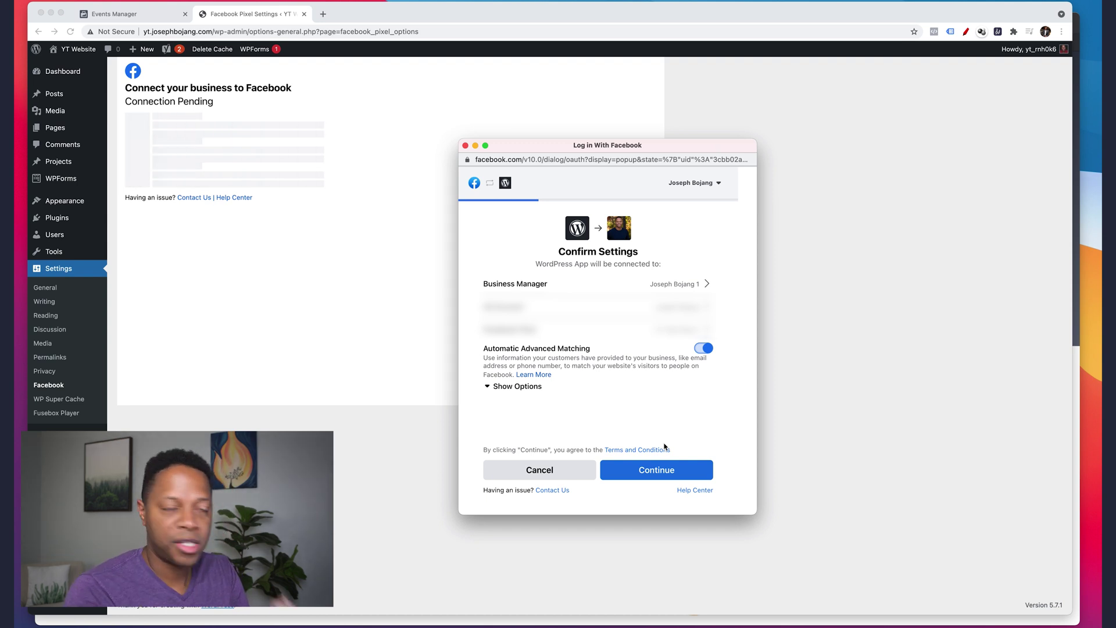
# Accept the connection settings and turn off the Manage your business permission for WordPress App.
pyautogui.click(669, 471)
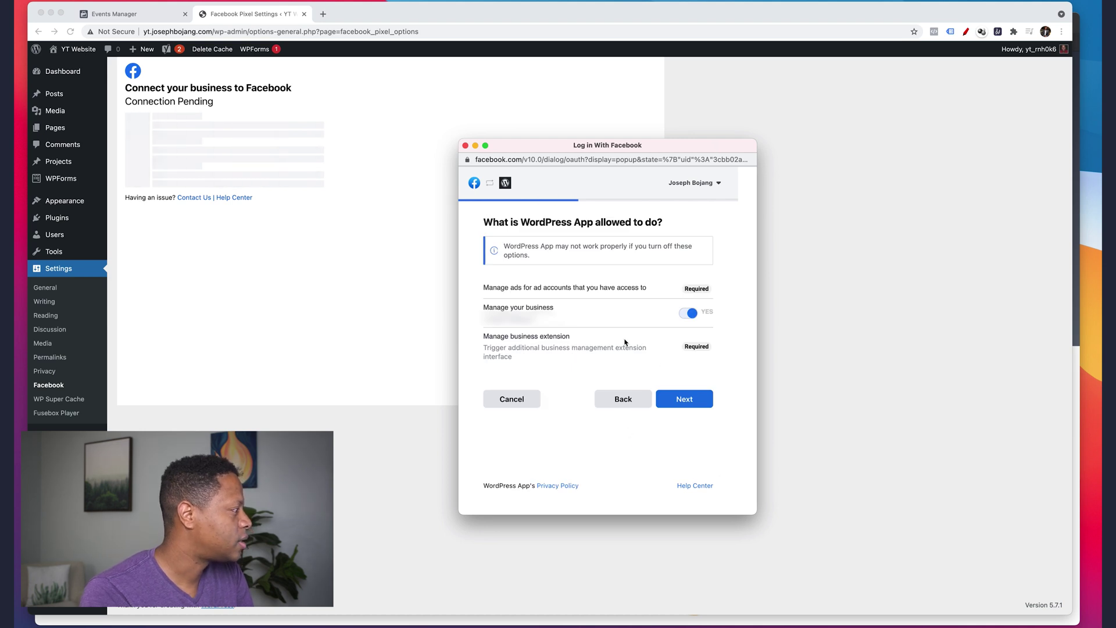
pyautogui.click(690, 314)
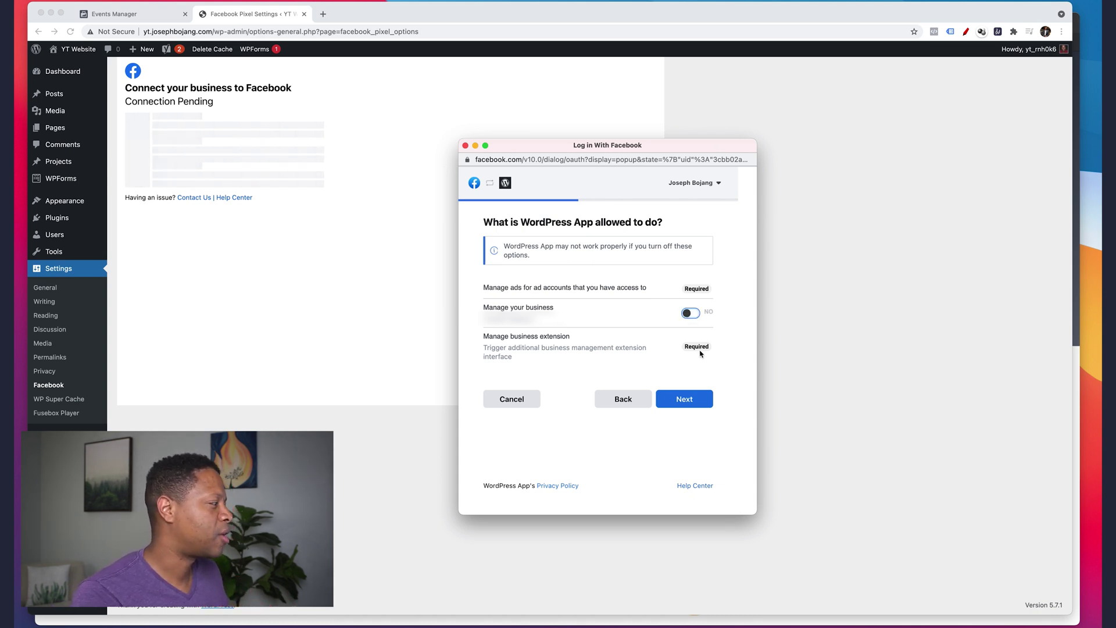
pyautogui.click(703, 405)
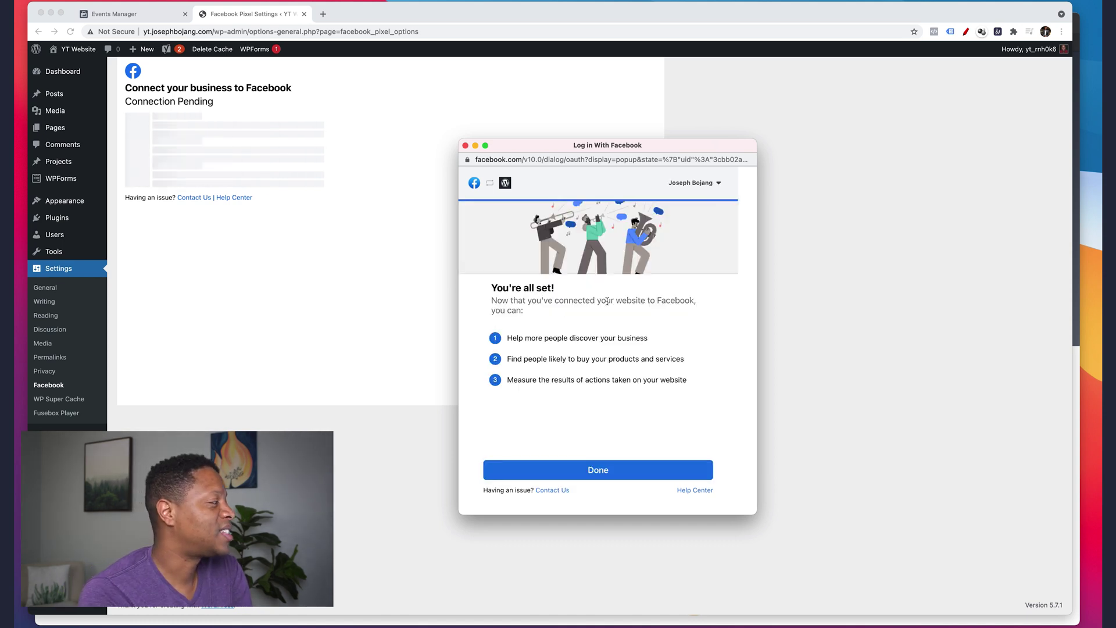
# Finish the Facebook login and agree to share the system user token with the website.
pyautogui.click(617, 478)
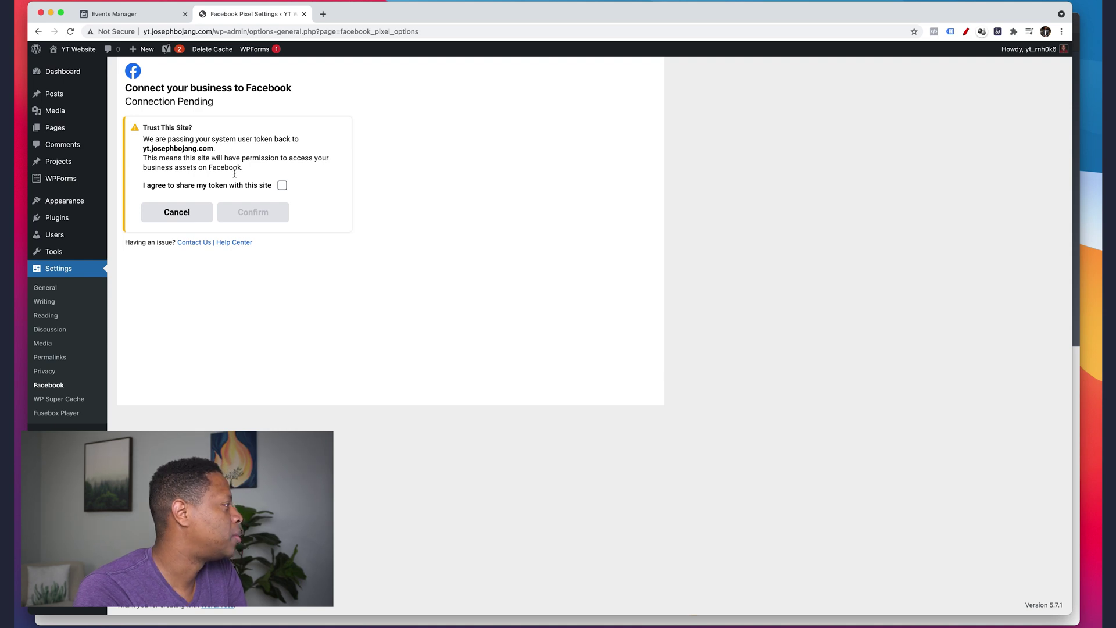
pyautogui.click(282, 186)
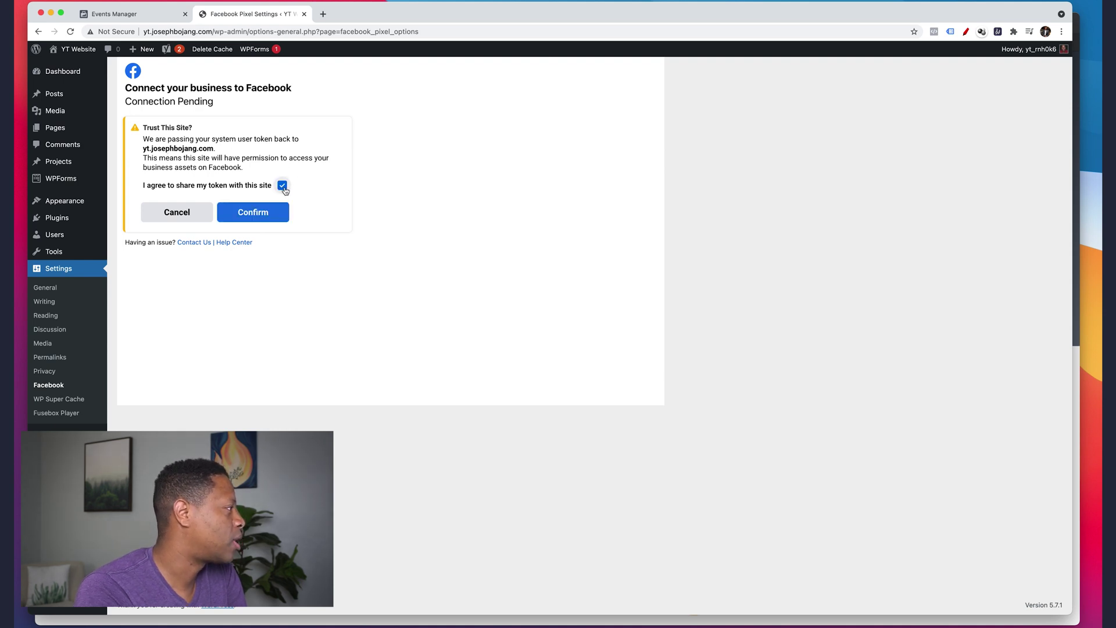
pyautogui.click(256, 211)
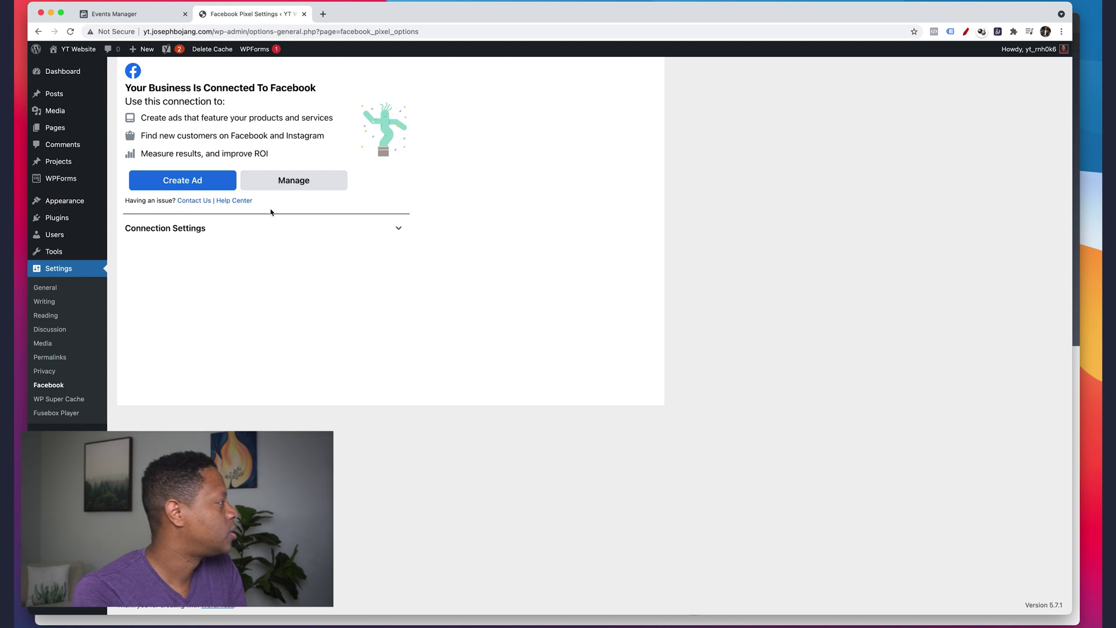
# Review the Facebook connection's settings, its management page and the connection summary in WordPress, closing the management page.
pyautogui.click(314, 236)
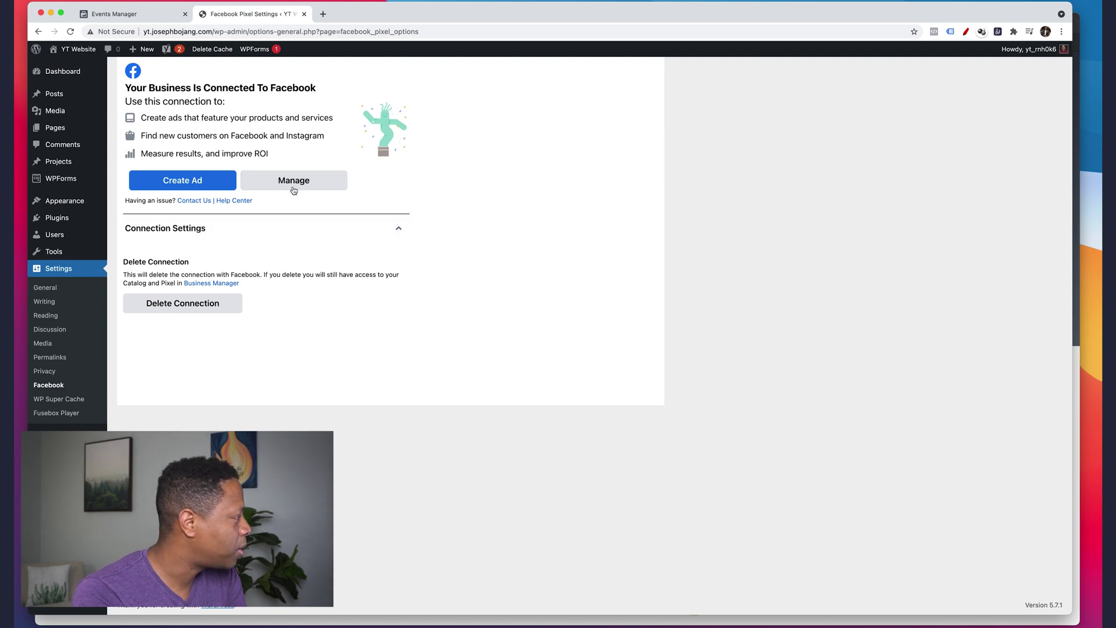
pyautogui.click(317, 183)
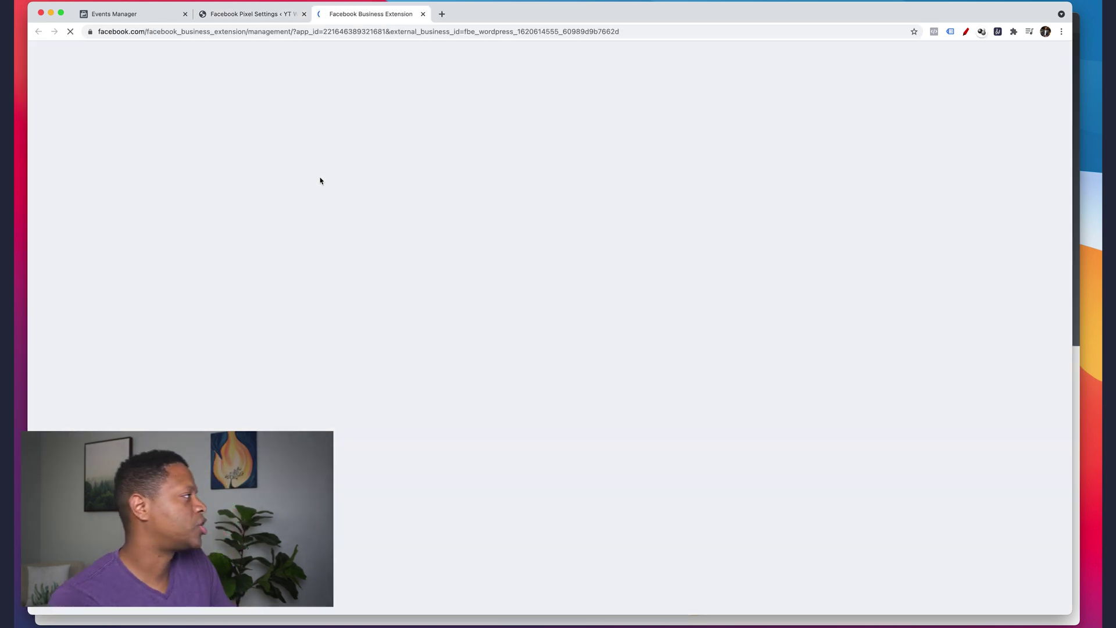
pyautogui.click(424, 14)
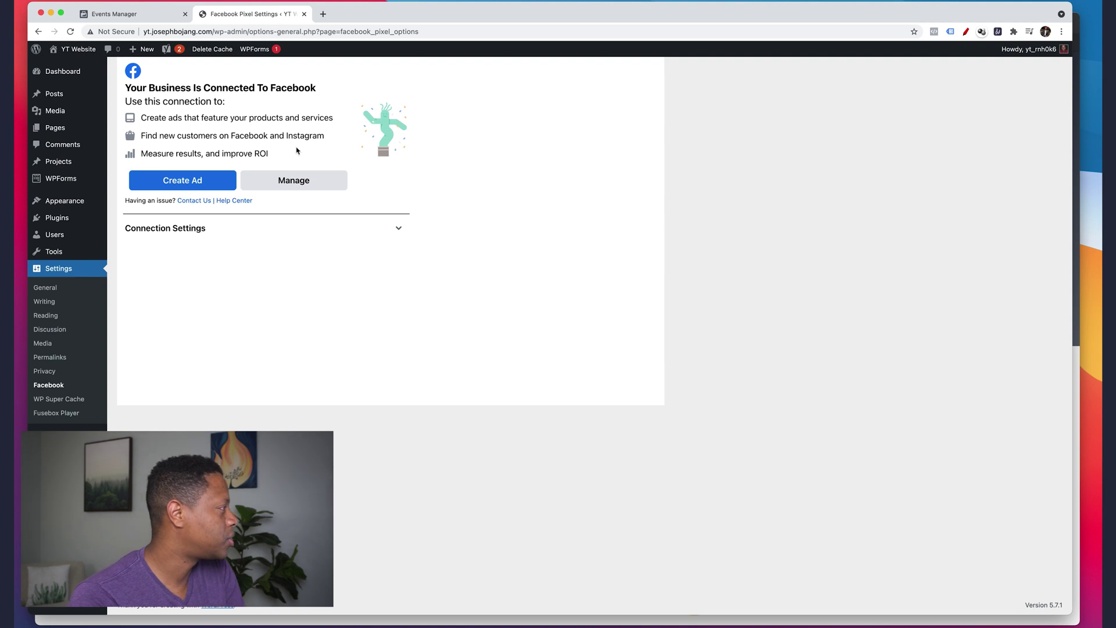
pyautogui.moveTo(127, 90); pyautogui.dragTo(373, 208)
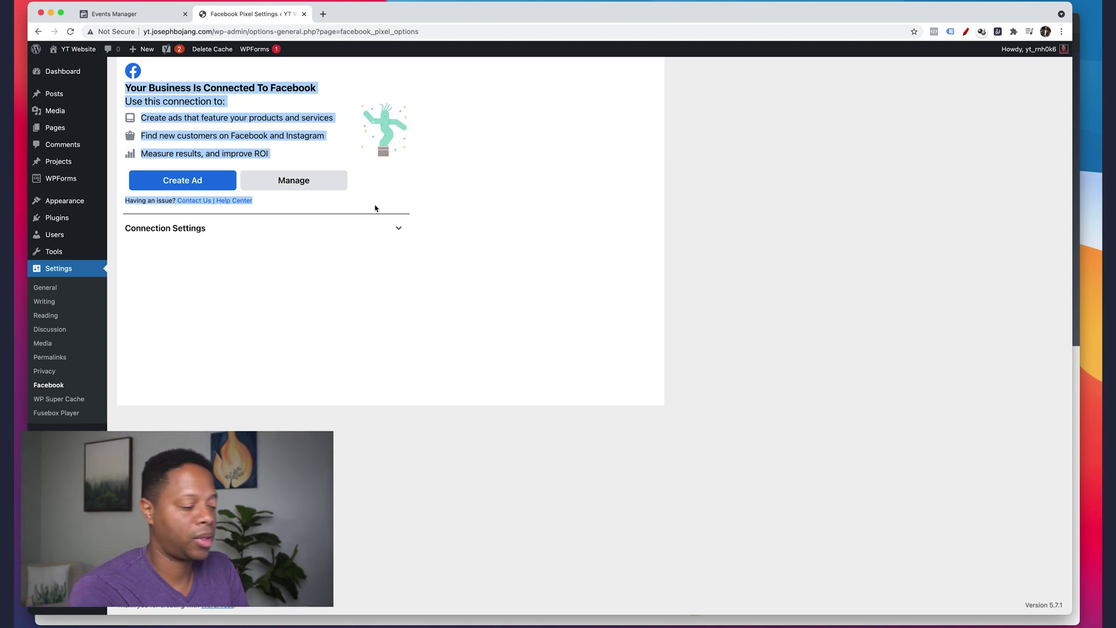
pyautogui.click(604, 207)
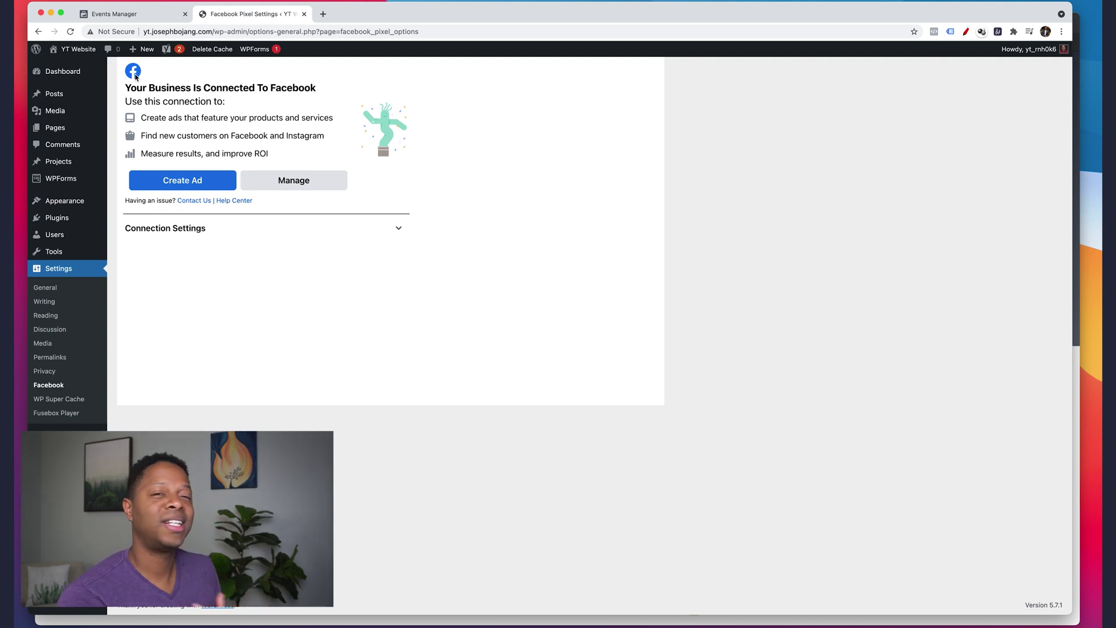
# Open the live website in a new tab and check its pixel's name and ID with the Facebook Pixel Helper extension.
pyautogui.moveTo(74, 49)
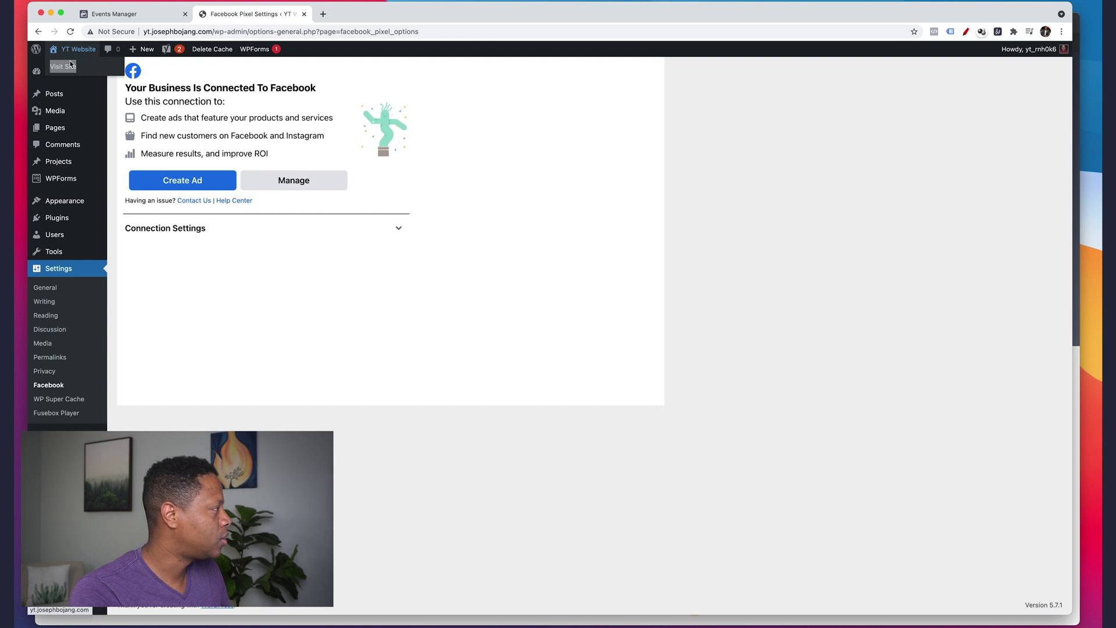
pyautogui.keyDown('super'); pyautogui.click(65, 69); pyautogui.keyUp('super')
pyautogui.click(376, 13)
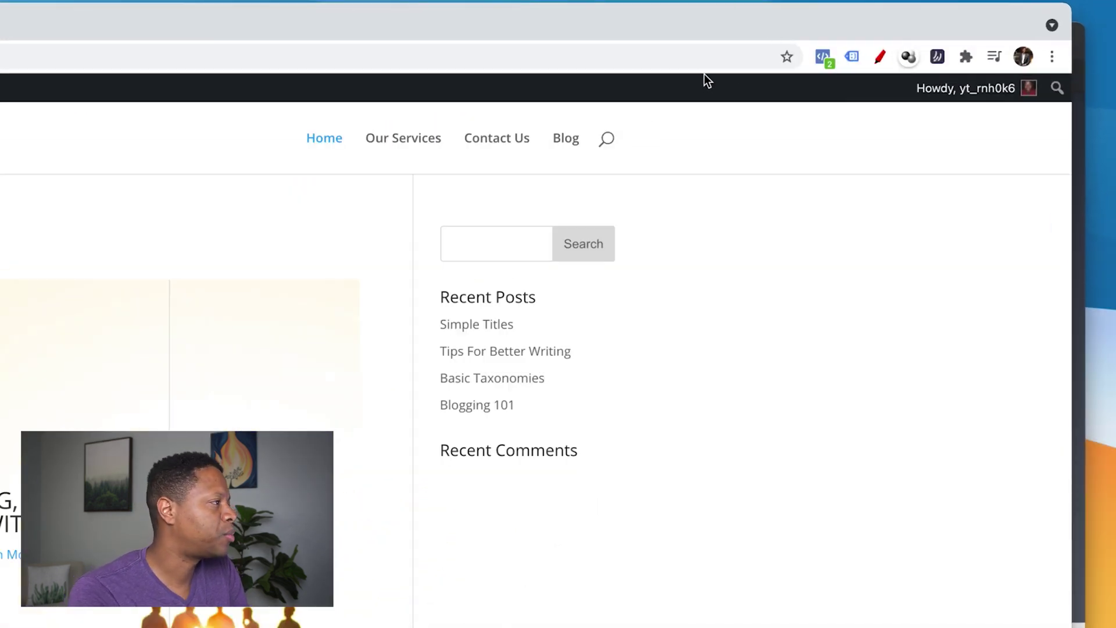
pyautogui.click(824, 57)
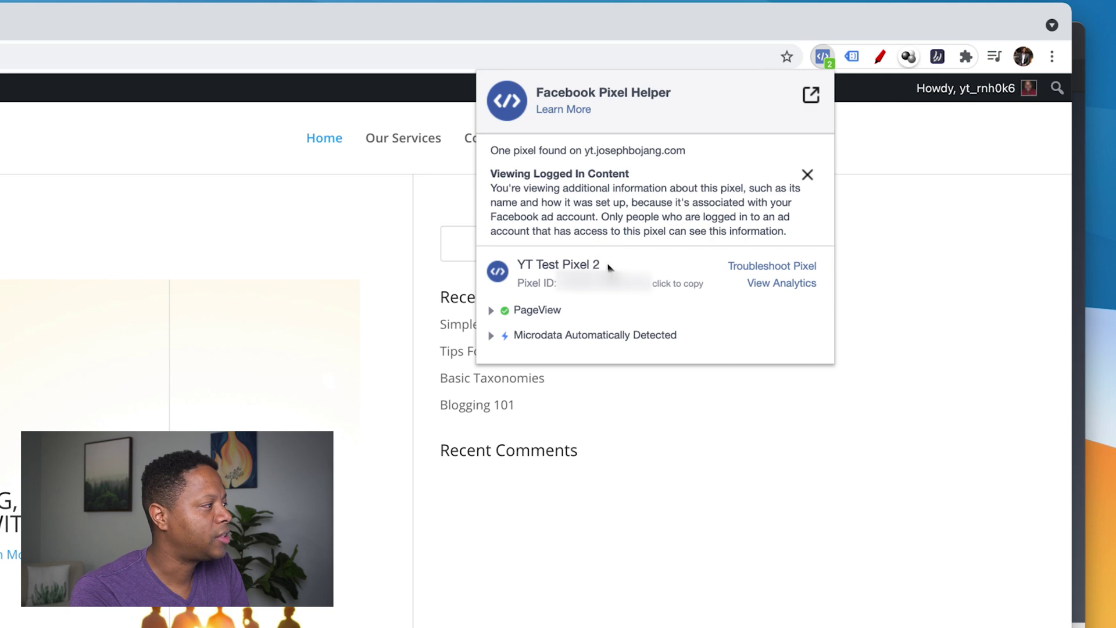
pyautogui.moveTo(520, 265); pyautogui.dragTo(713, 283)
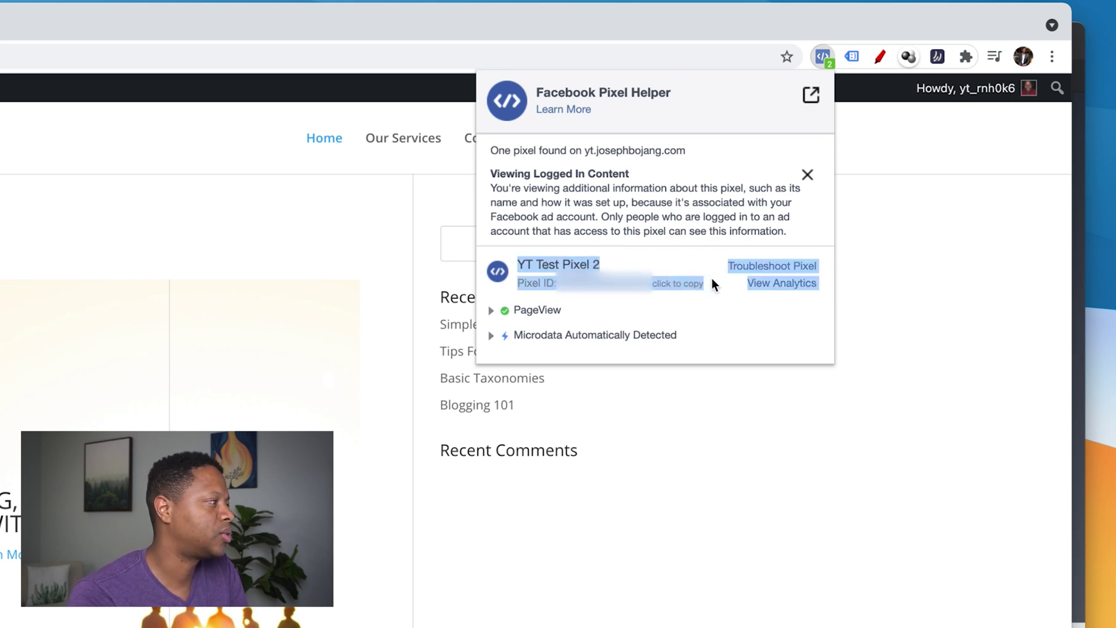
pyautogui.click(392, 198)
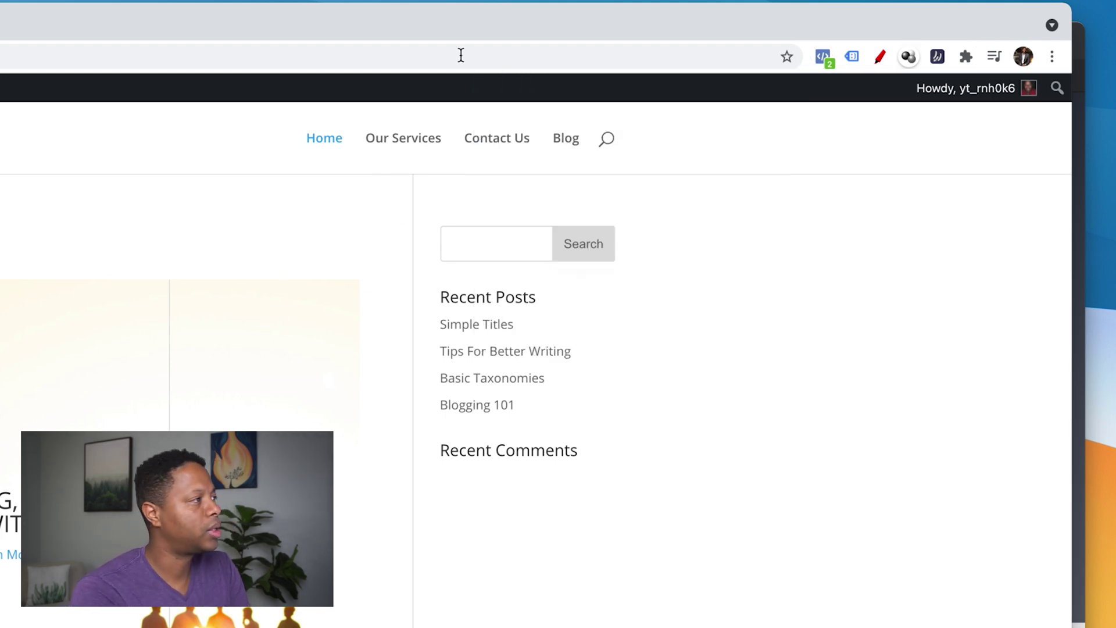
# Recheck the home page with Facebook Pixel Helper, highlight the extension's title and the site's web address, and close the report.
pyautogui.click(820, 56)
pyautogui.moveTo(659, 96); pyautogui.dragTo(536, 95)
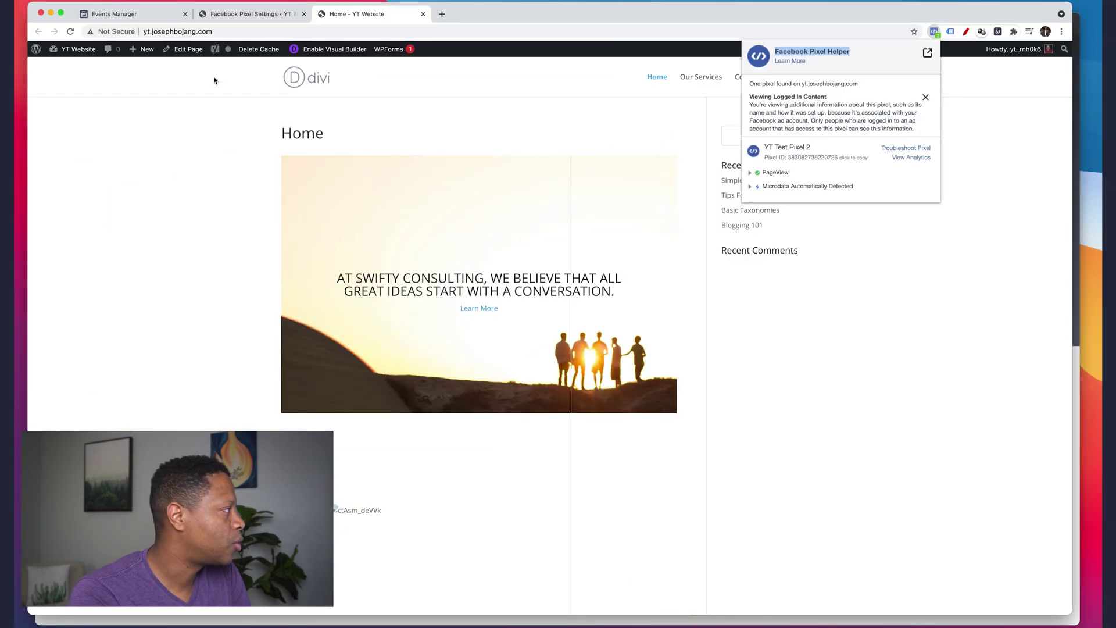
pyautogui.click(212, 107)
pyautogui.click(230, 31)
pyautogui.moveTo(230, 31); pyautogui.dragTo(160, 7)
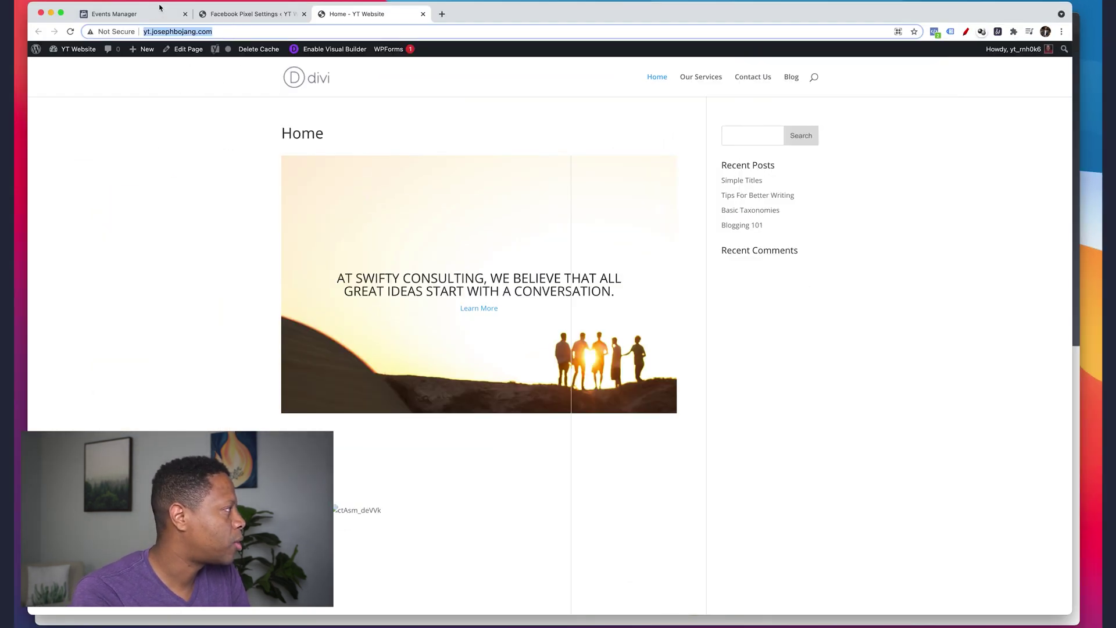
pyautogui.click(935, 32)
pyautogui.press('Escape')
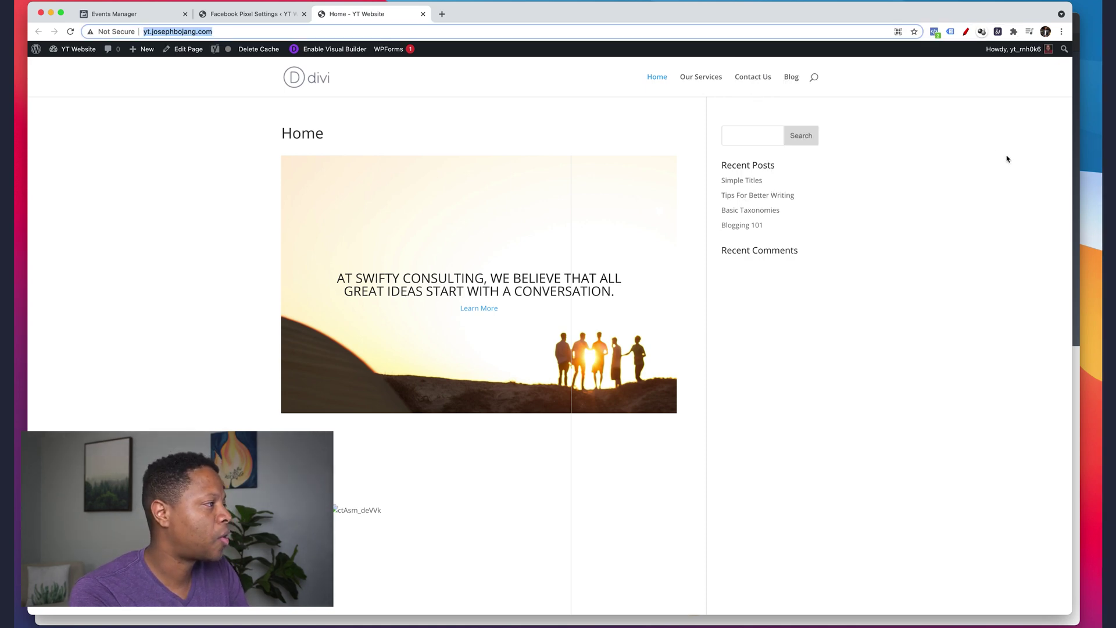